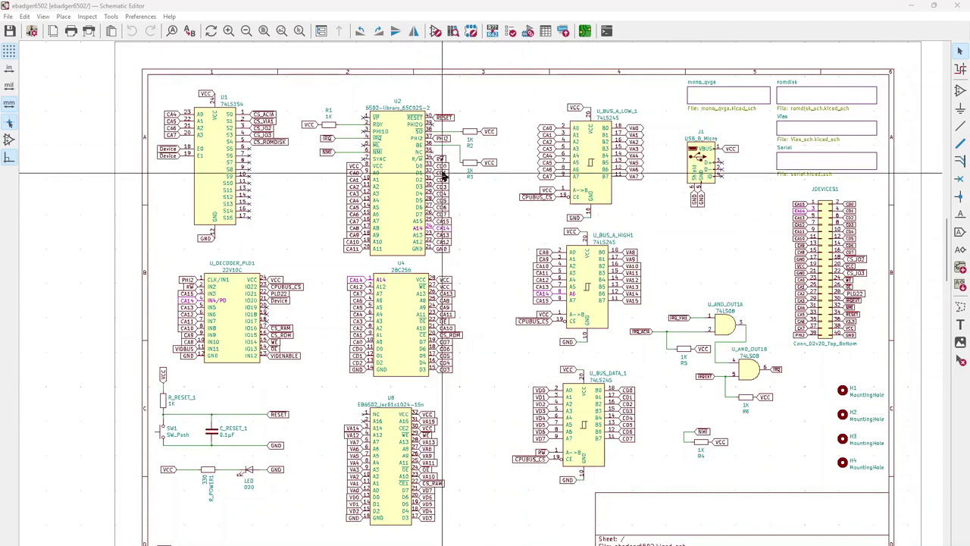
Step: Highlight the VA0 net on the U_BUS_A_LOW_1 buffer of the ebadger6502 root sheet
{"action": "left_click", "coordinate": [353, 176]}
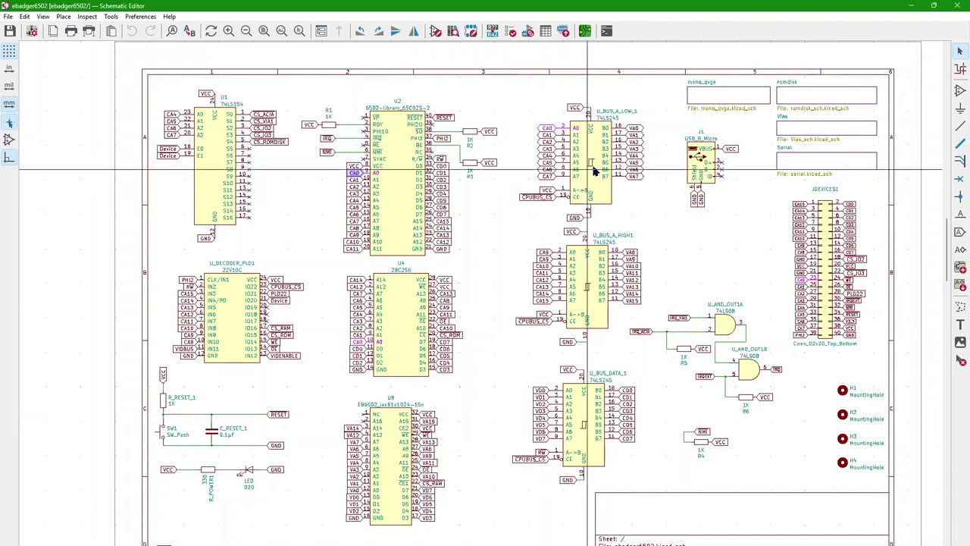
{"action": "left_click", "coordinate": [634, 129]}
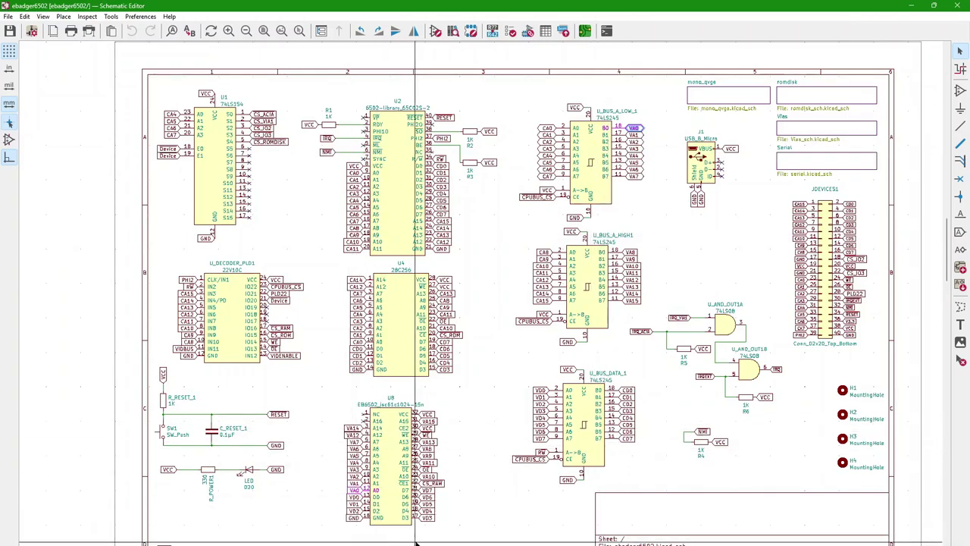
Step: Inside mono_qvga, glance at vga_memsignal and vgatiming, then open vga_vidmem
{"action": "double_click", "coordinate": [724, 101]}
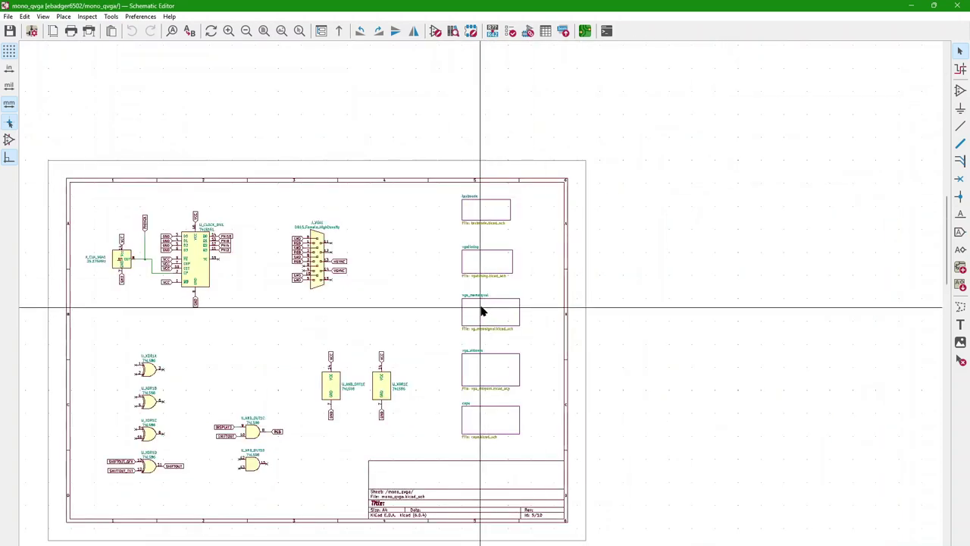
{"action": "scroll", "coordinate": [485, 319], "scroll_direction": "up", "scroll_amount": 2}
{"action": "double_click", "coordinate": [495, 310]}
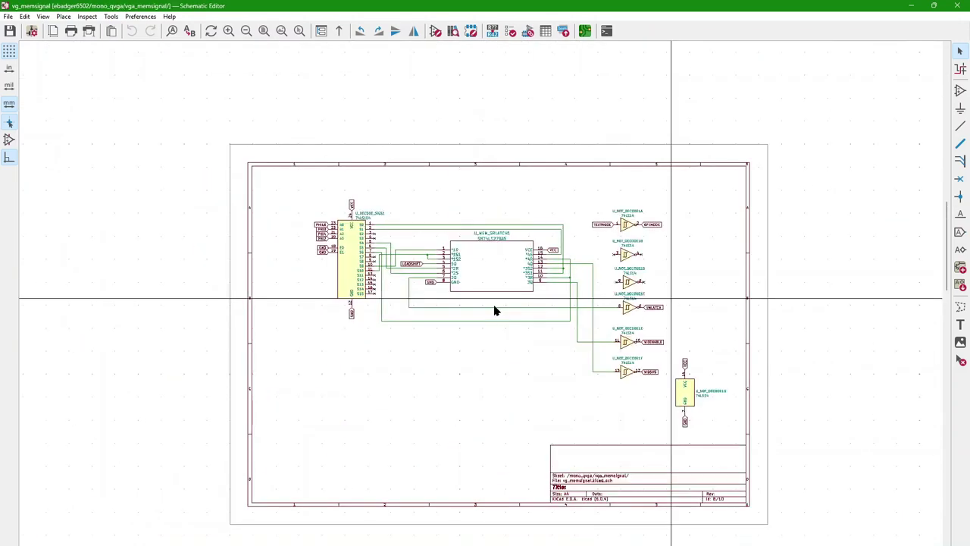
{"action": "key", "text": "alt+BackSpace"}
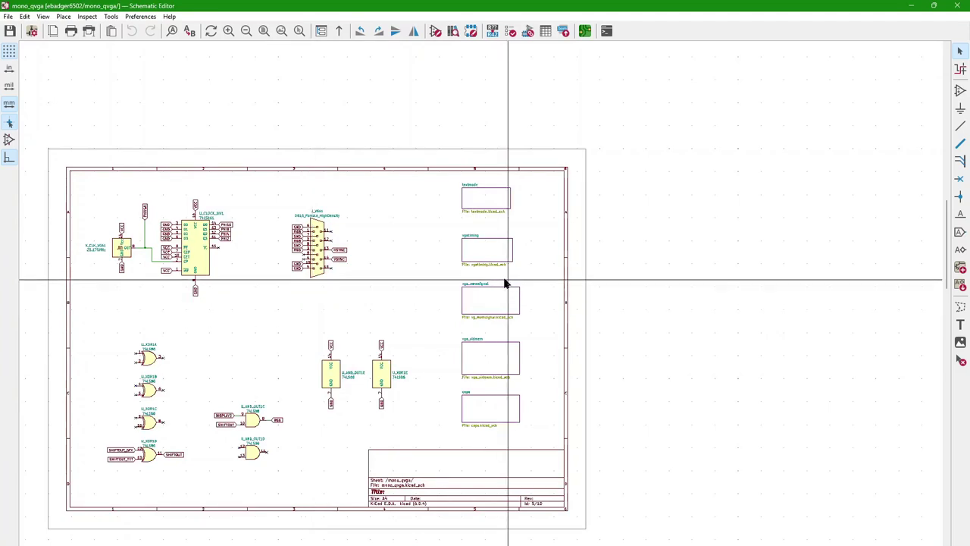
{"action": "double_click", "coordinate": [485, 256]}
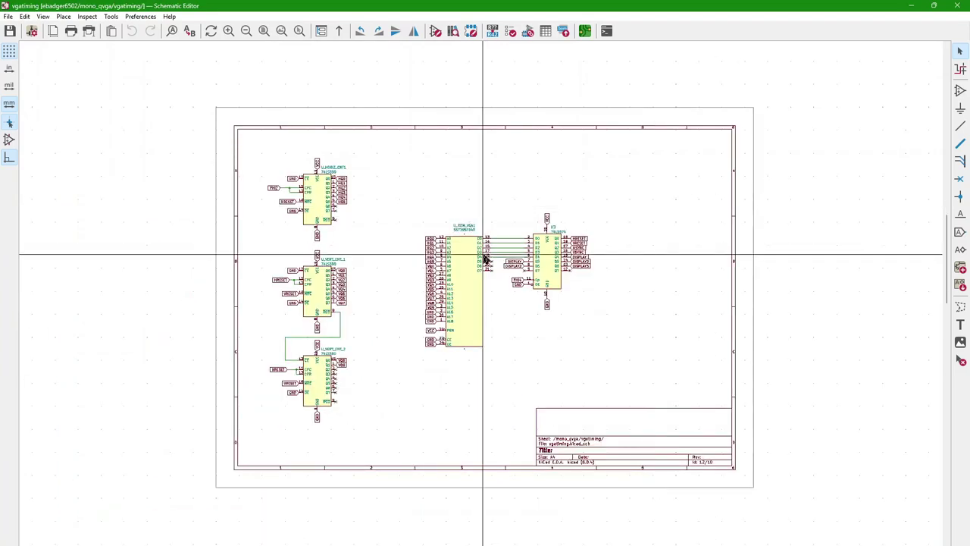
{"action": "key", "text": "alt+BackSpace"}
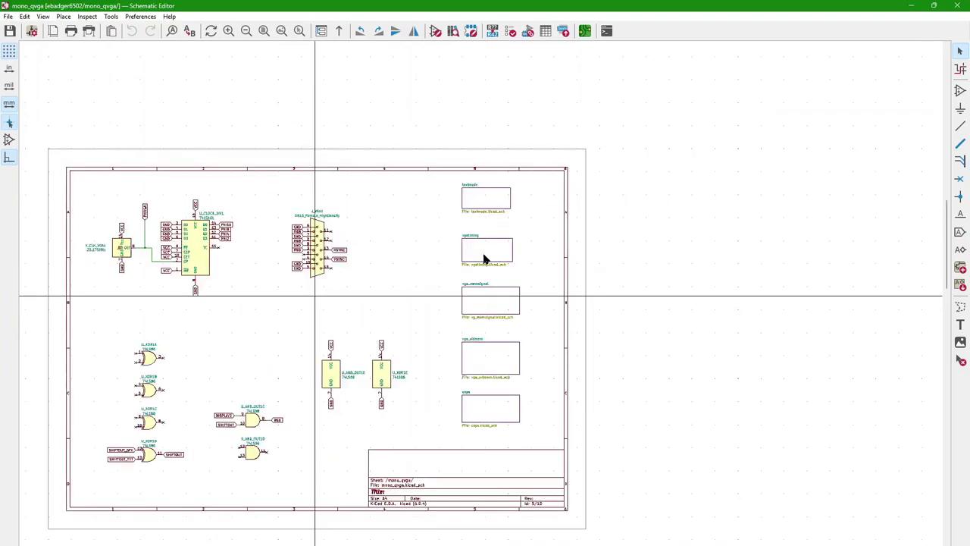
{"action": "double_click", "coordinate": [481, 368]}
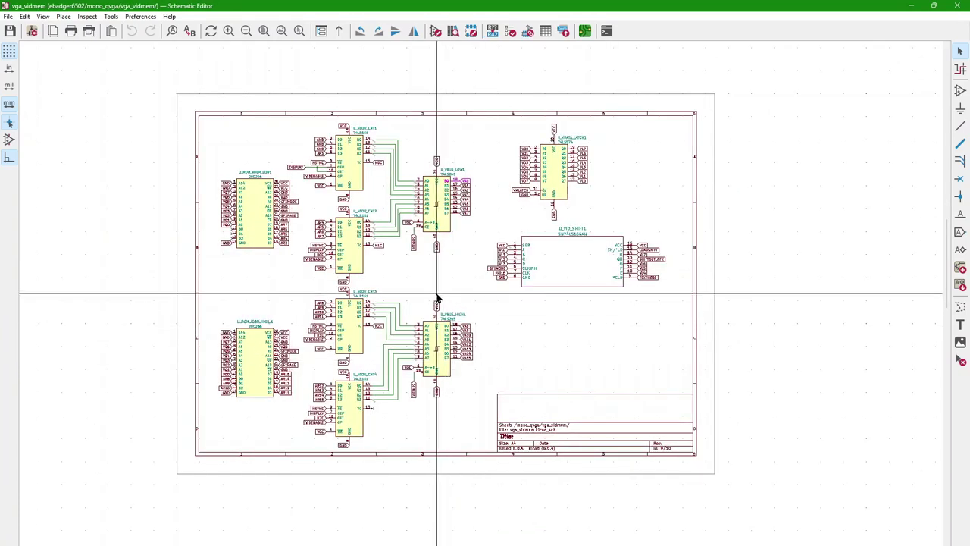
{"action": "scroll", "coordinate": [440, 296], "scroll_direction": "up", "scroll_amount": 3}
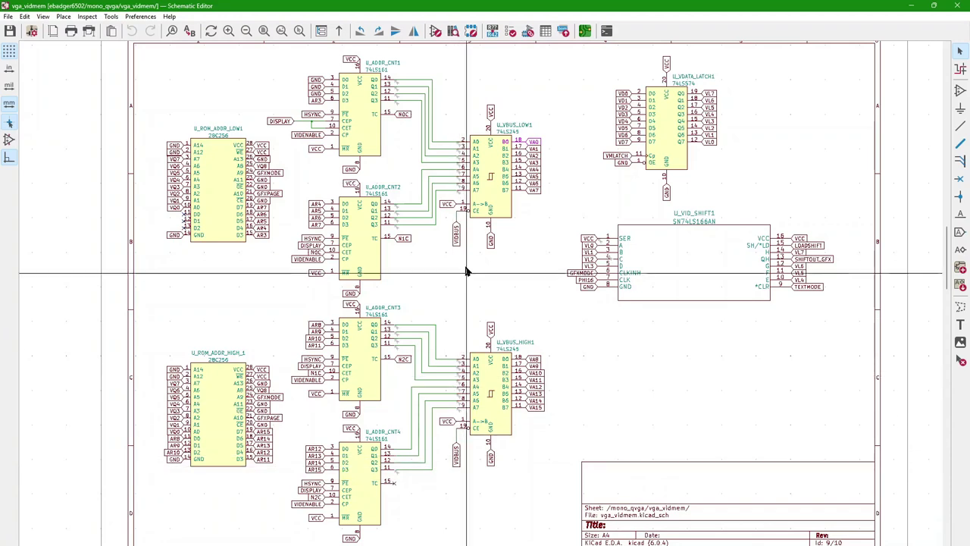
Step: Highlight the VIDBUS net across the vga_vidmem sheet
{"action": "key", "text": "grave"}
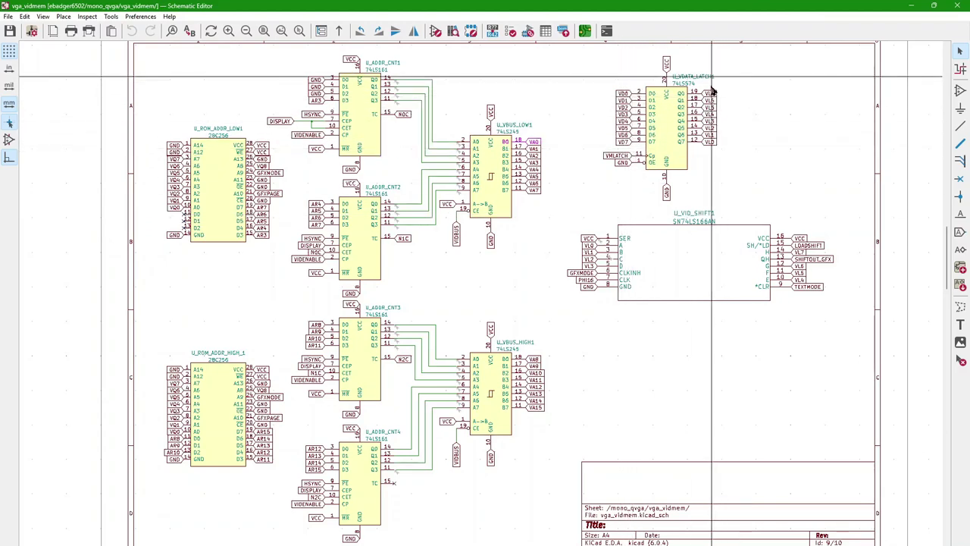
Step: Go back up to the top-level ebadger6502 sheet
{"action": "key", "text": "alt+BackSpace"}
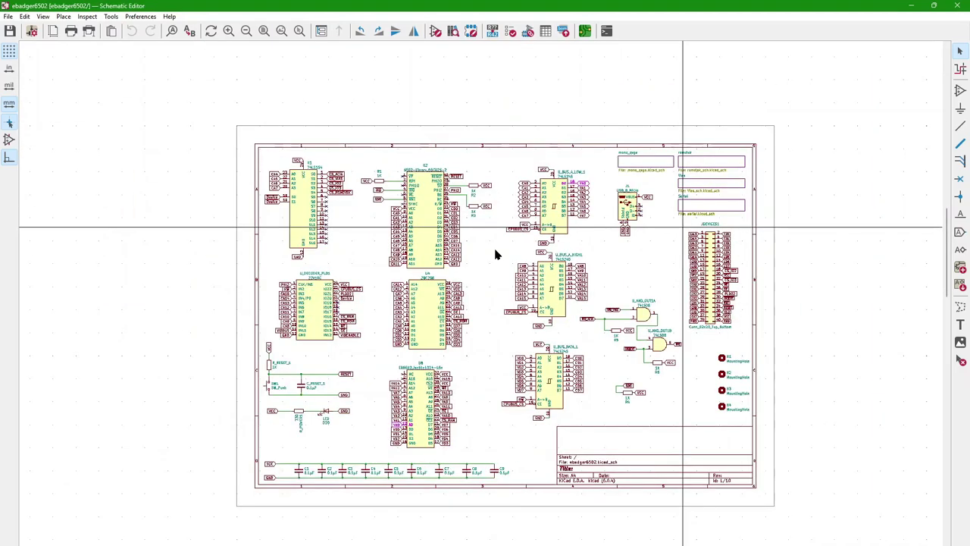
Step: Enter mono_qvga and zoom onto the X_CLK_VGA1 25.175MHz oscillator and U_CLOCK_DIV1 divider
{"action": "double_click", "coordinate": [650, 167]}
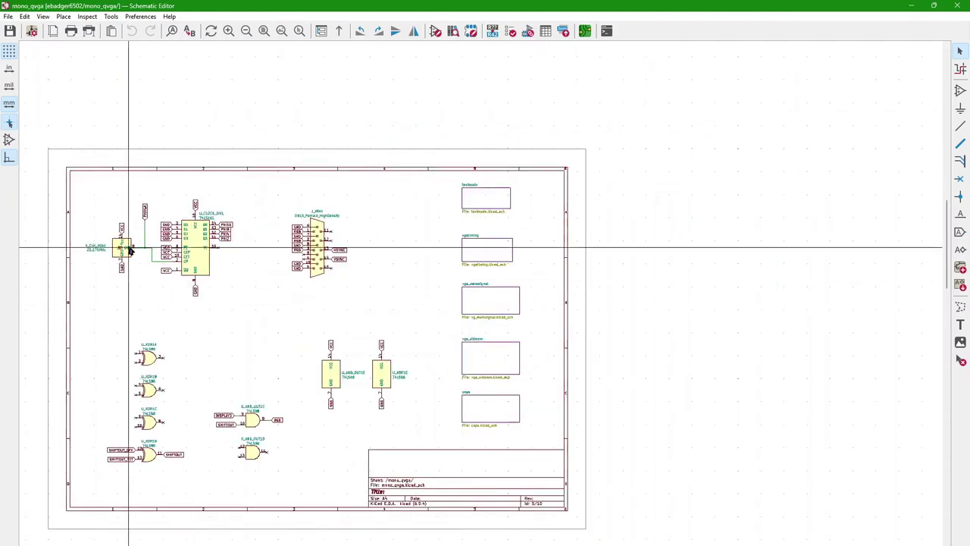
{"action": "scroll", "coordinate": [97, 265], "scroll_direction": "up", "scroll_amount": 3}
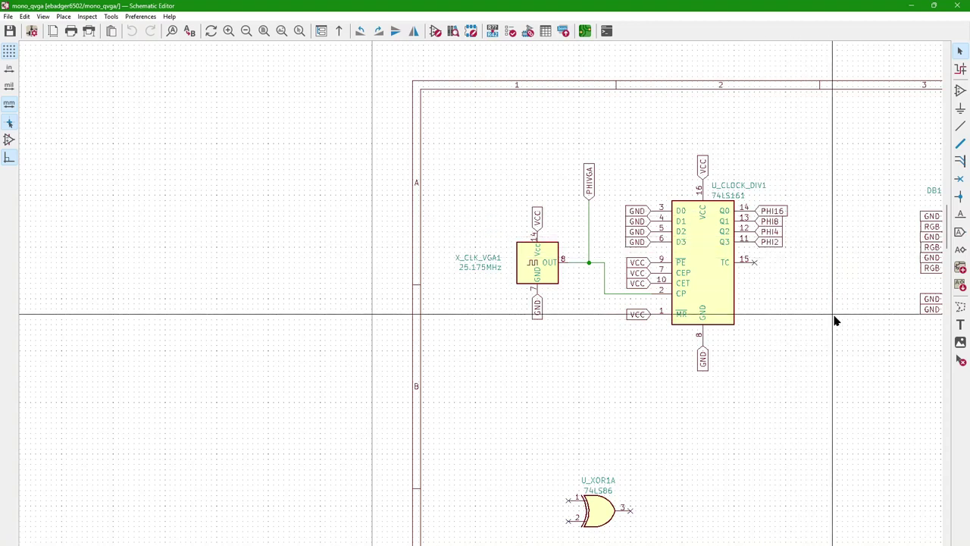
{"action": "scroll", "coordinate": [834, 318], "scroll_direction": "down", "scroll_amount": 2}
Step: Switch to the vgatiming sheet with its 74LS590 counters and SST39SF040 timing ROM
{"action": "key", "text": "Page_Down"}
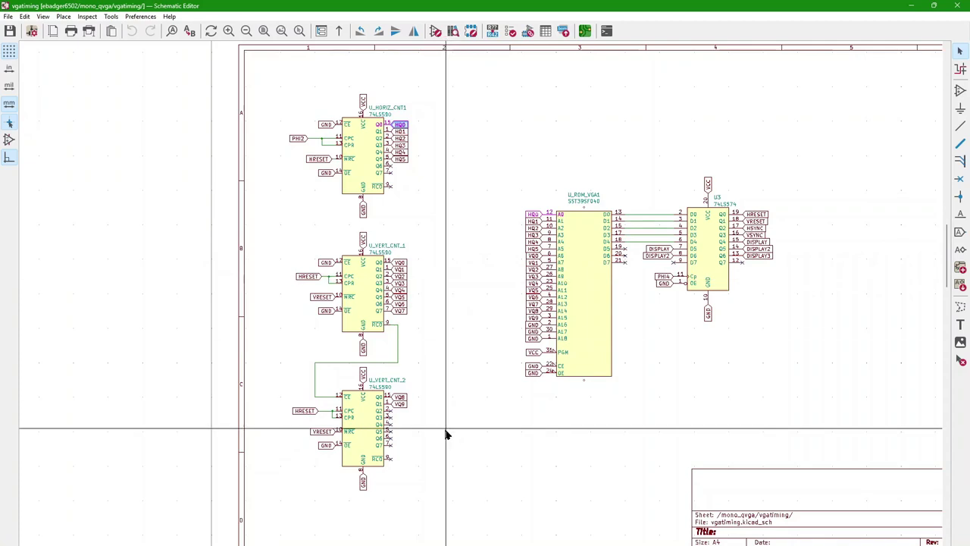
{"action": "left_click", "coordinate": [585, 270]}
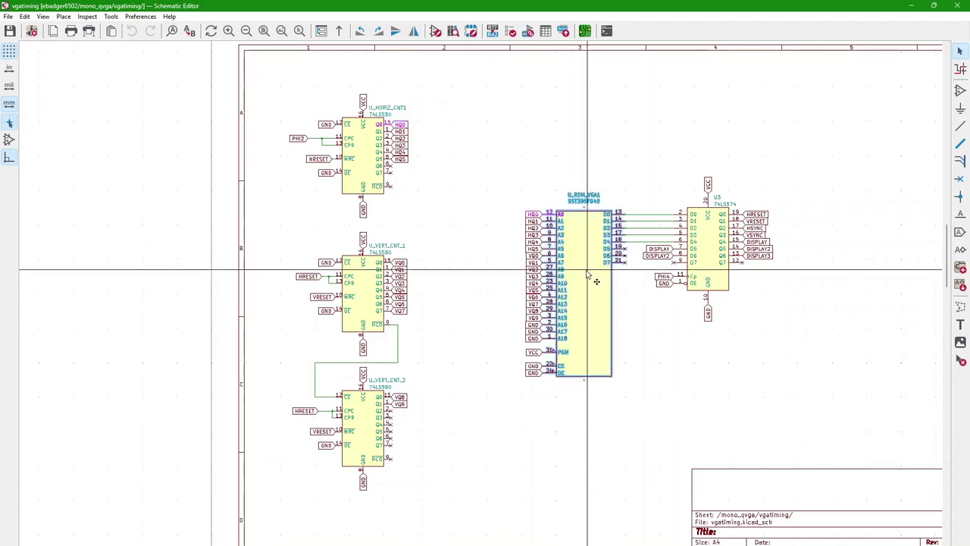
{"action": "left_click", "coordinate": [551, 189]}
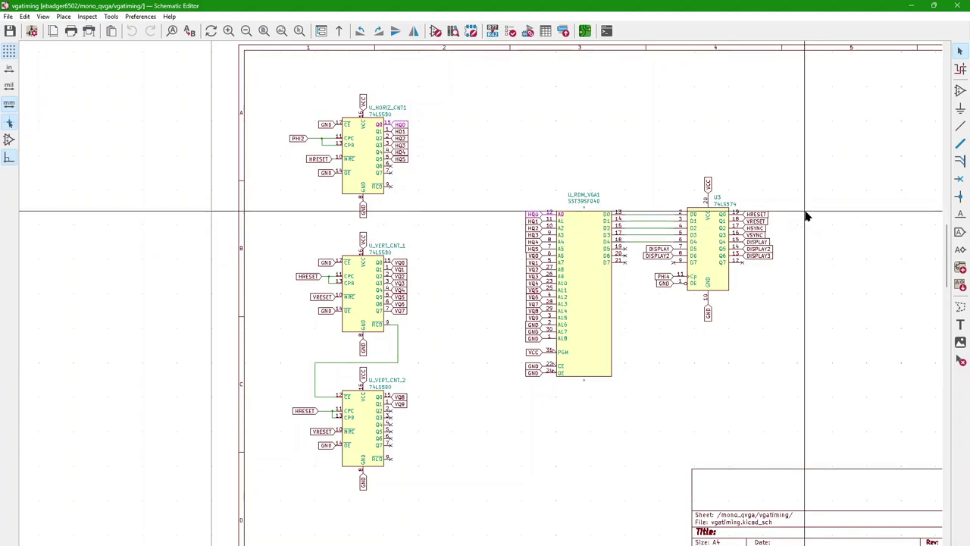
Step: Go to vga_memsignal and zoom onto the U_DECODE_SIGS1 74LS154 decoder and SR latch
{"action": "key", "text": "Page_Down"}
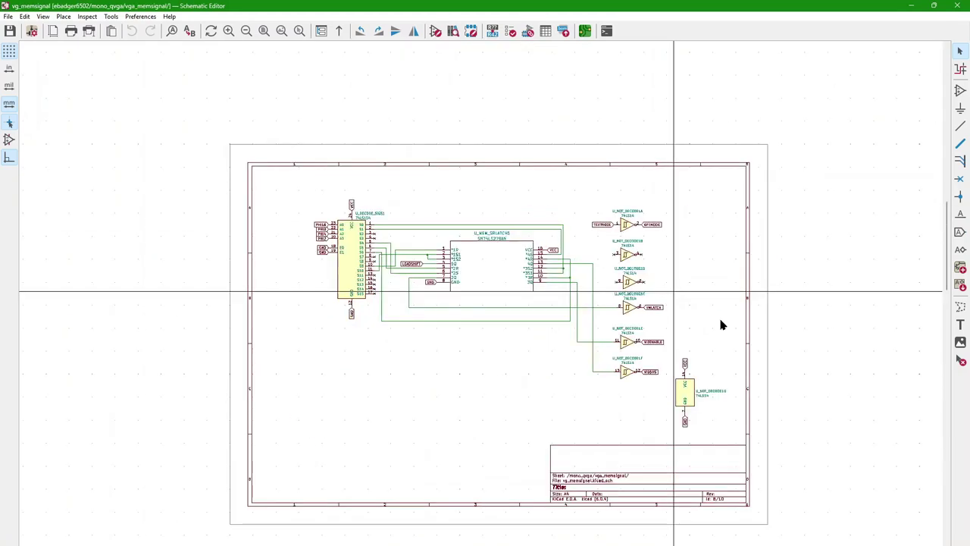
{"action": "scroll", "coordinate": [305, 269], "scroll_direction": "up", "scroll_amount": 3}
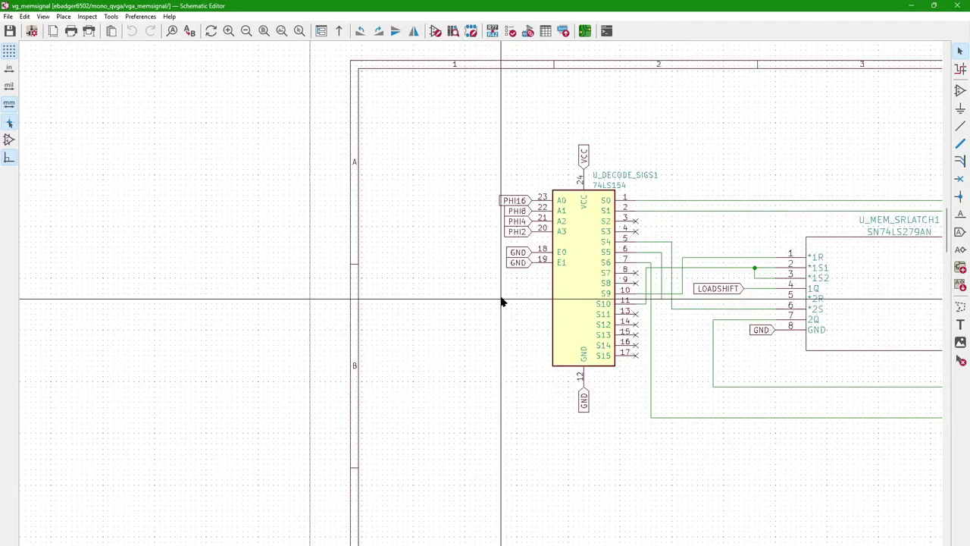
{"action": "scroll", "coordinate": [582, 309], "scroll_direction": "down", "scroll_amount": 1}
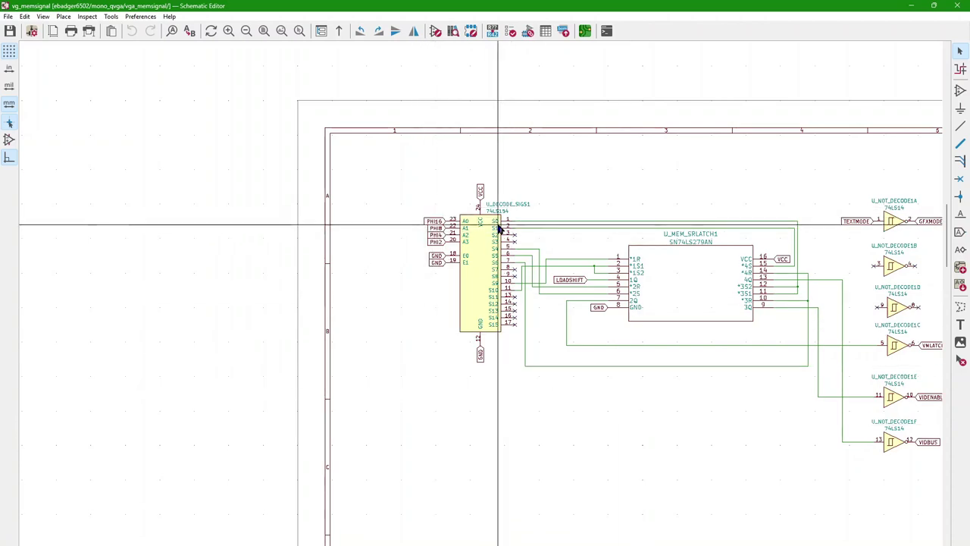
{"action": "scroll", "coordinate": [481, 250], "scroll_direction": "up", "scroll_amount": 2}
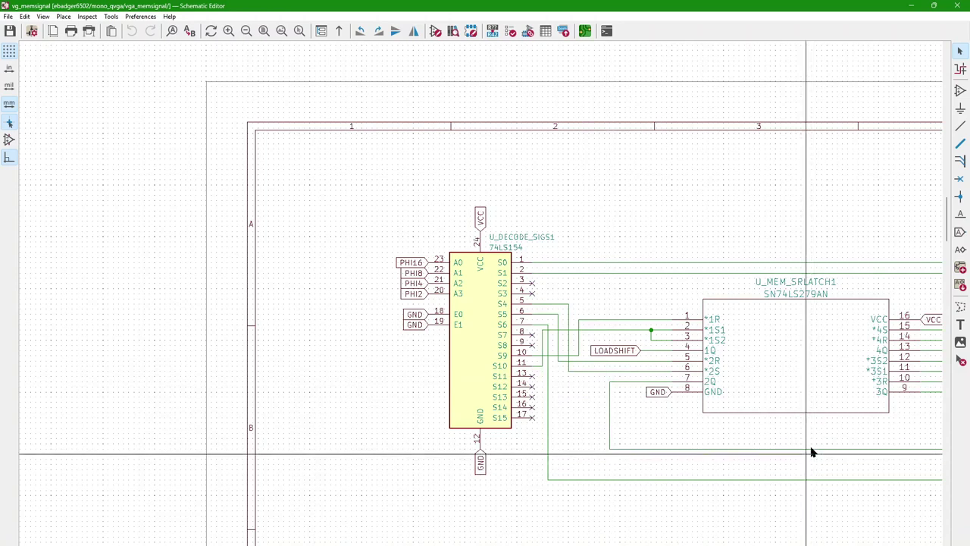
{"action": "scroll", "coordinate": [811, 451], "scroll_direction": "down", "scroll_amount": 4}
{"action": "scroll", "coordinate": [481, 298], "scroll_direction": "up", "scroll_amount": 4}
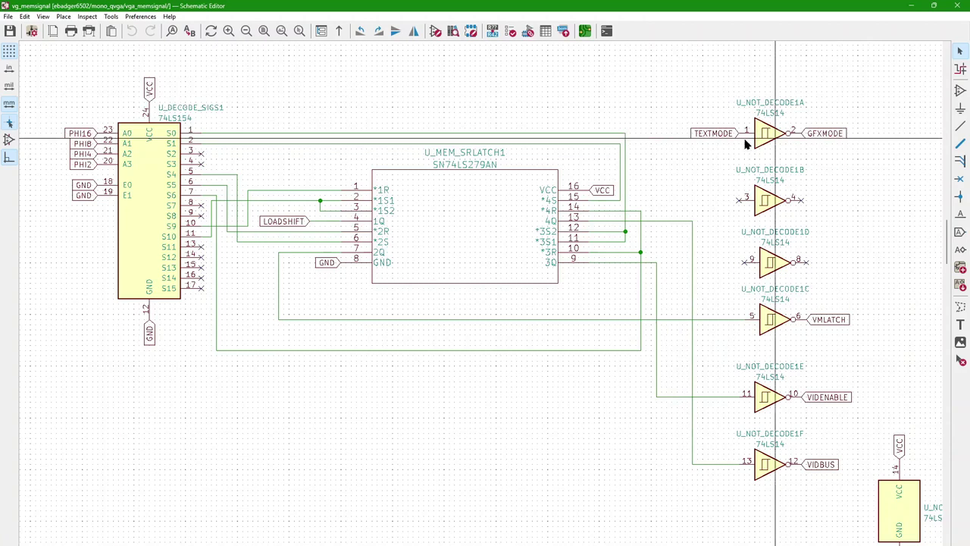
{"action": "scroll", "coordinate": [855, 179], "scroll_direction": "down", "scroll_amount": 2}
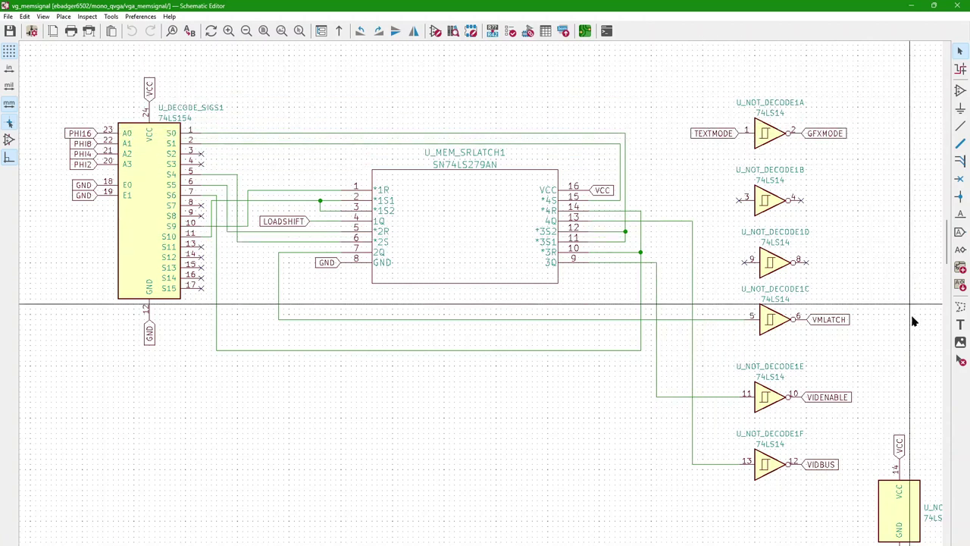
{"action": "scroll", "coordinate": [453, 260], "scroll_direction": "down", "scroll_amount": 3}
{"action": "scroll", "coordinate": [485, 300], "scroll_direction": "up", "scroll_amount": 3}
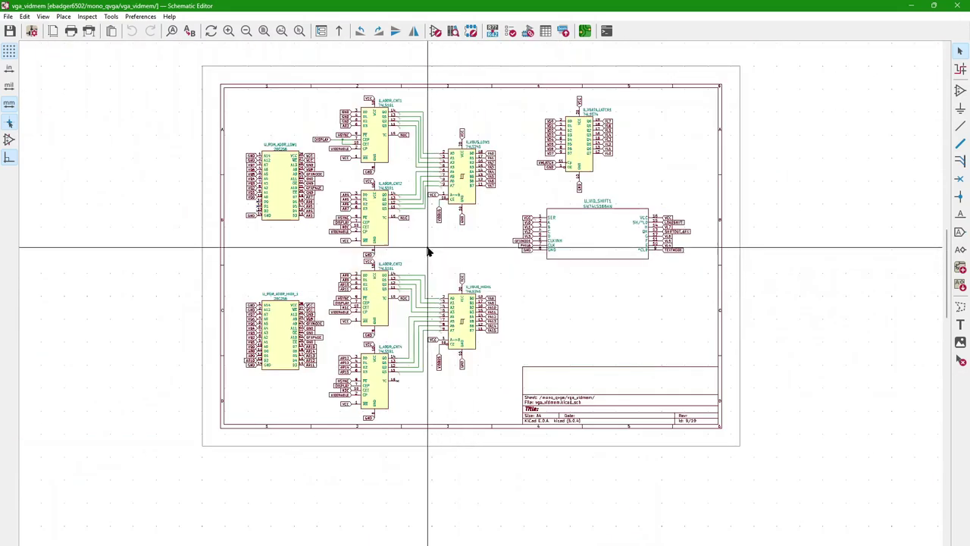
Step: Step back up to the mono_qvga parent sheet with its oscillator, divider and sub-sheet blocks
{"action": "scroll", "coordinate": [429, 250], "scroll_direction": "up", "scroll_amount": 3}
{"action": "scroll", "coordinate": [606, 355], "scroll_direction": "down", "scroll_amount": 3}
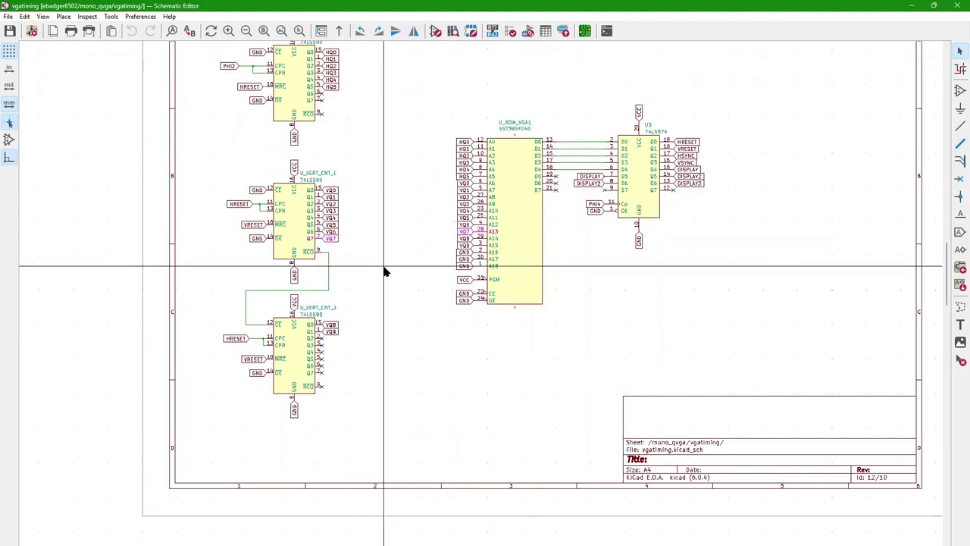
{"action": "key", "text": "alt+BackSpace"}
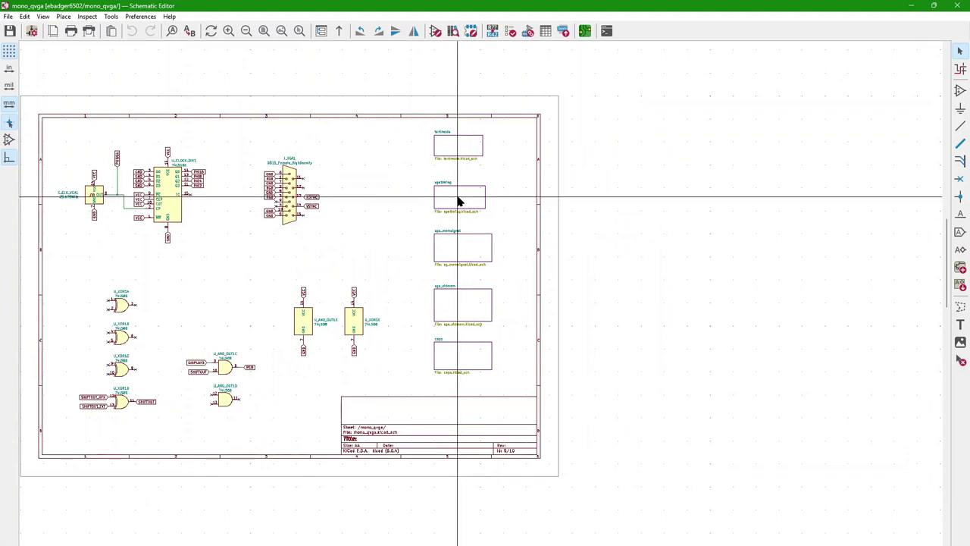
{"action": "double_click", "coordinate": [466, 303]}
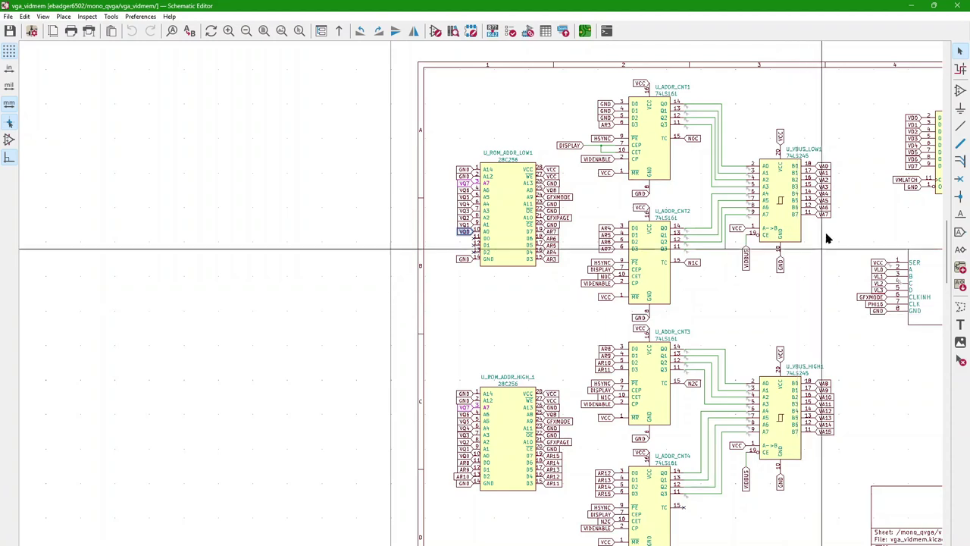
{"action": "left_click_drag", "start_coordinate": [812, 161], "coordinate": [827, 453]}
{"action": "left_click", "coordinate": [864, 455]}
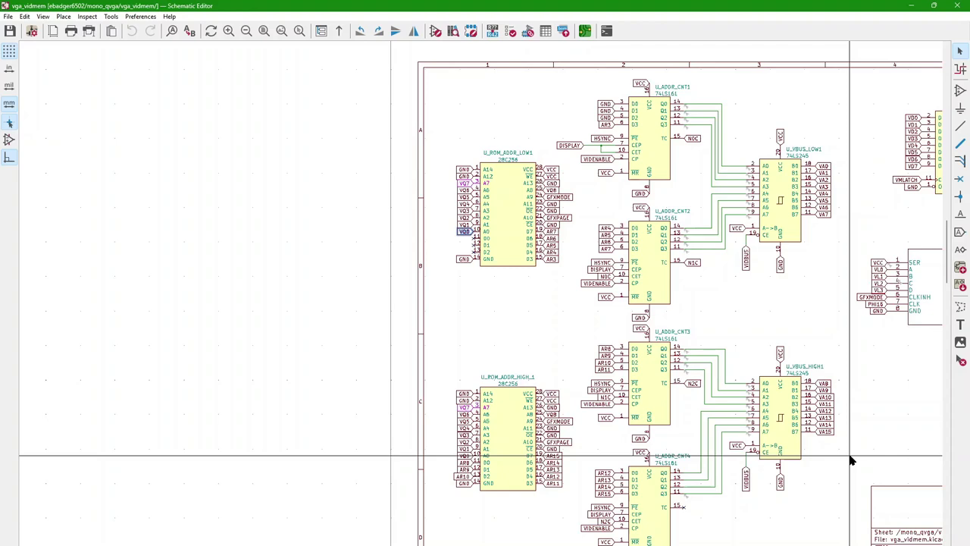
{"action": "scroll", "coordinate": [842, 362], "scroll_direction": "down", "scroll_amount": 1}
{"action": "scroll", "coordinate": [452, 278], "scroll_direction": "up", "scroll_amount": 1}
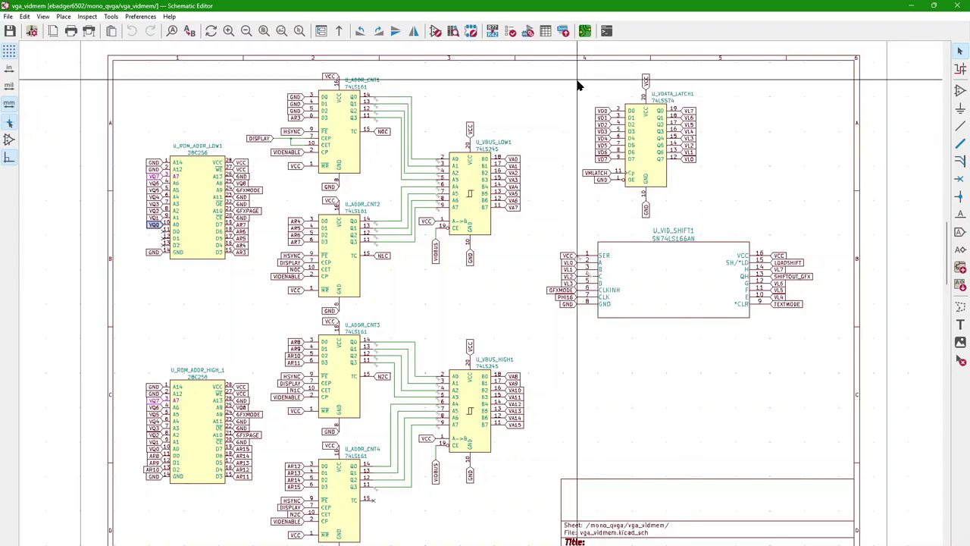
{"action": "left_click_drag", "start_coordinate": [568, 65], "coordinate": [741, 218]}
{"action": "left_click", "coordinate": [734, 197]}
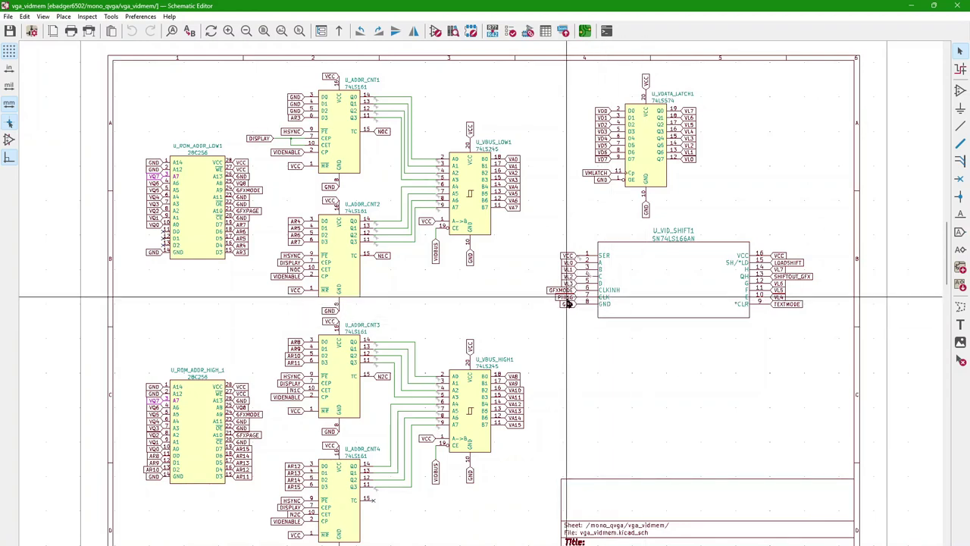
{"action": "left_click", "coordinate": [622, 346]}
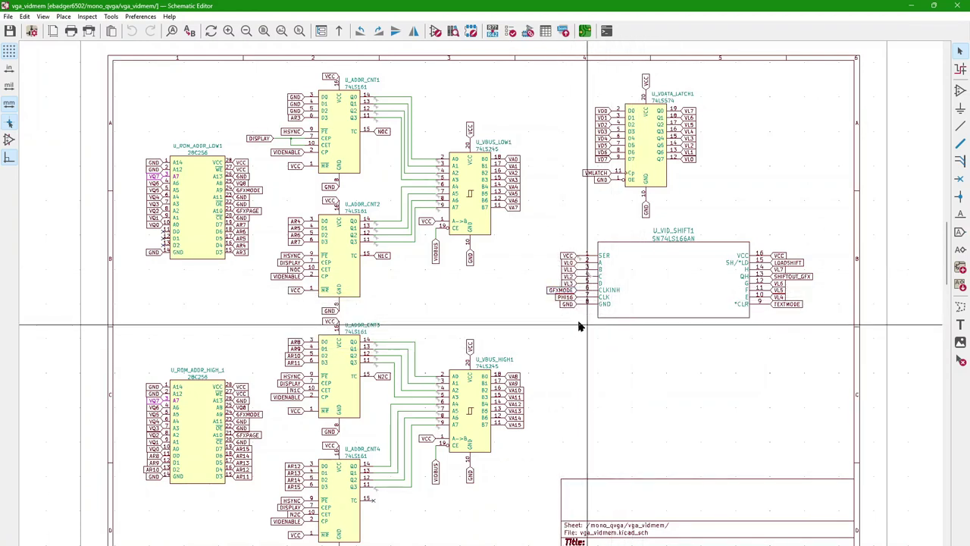
{"action": "left_click", "coordinate": [565, 298]}
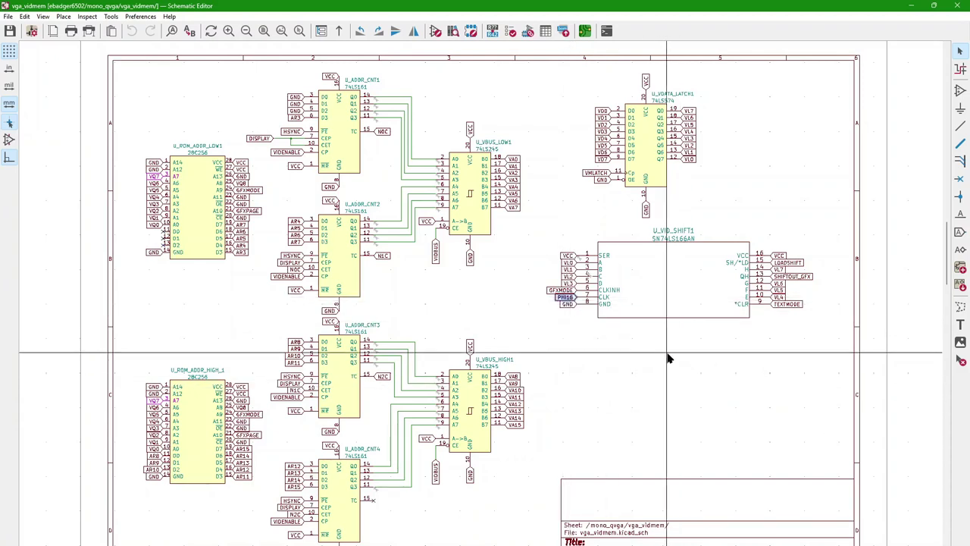
{"action": "left_click_drag", "start_coordinate": [554, 257], "coordinate": [583, 288]}
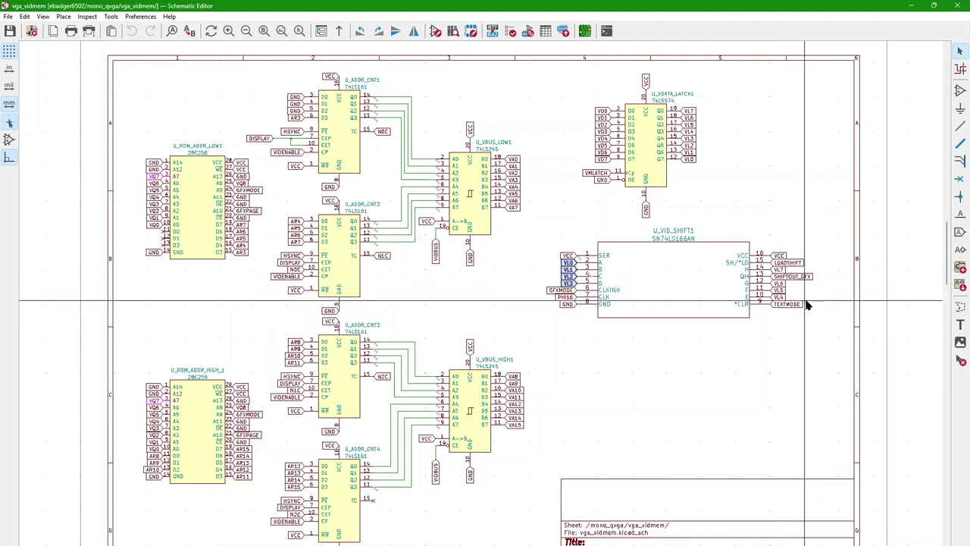
{"action": "left_click", "coordinate": [585, 336]}
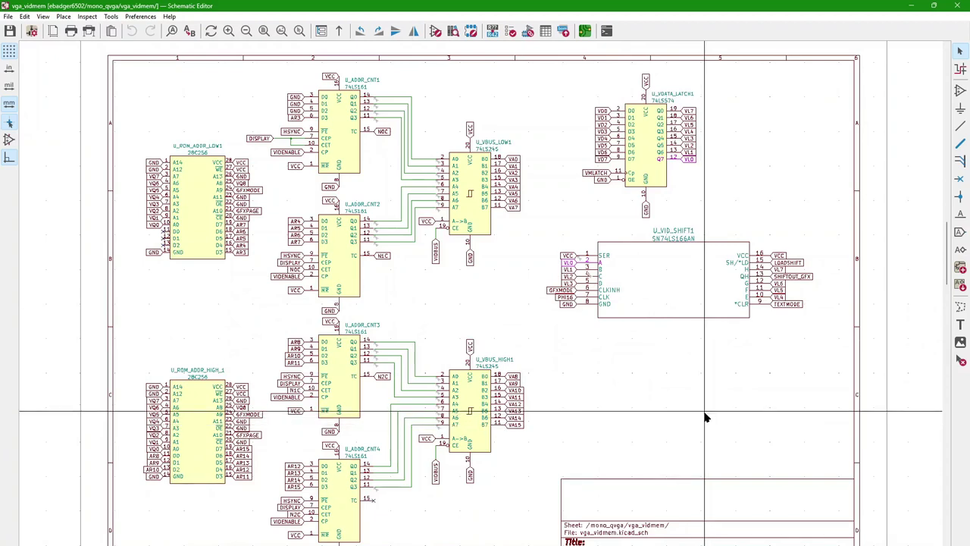
Step: Go up a level and open the textmode sheet
{"action": "key", "text": "alt+BackSpace"}
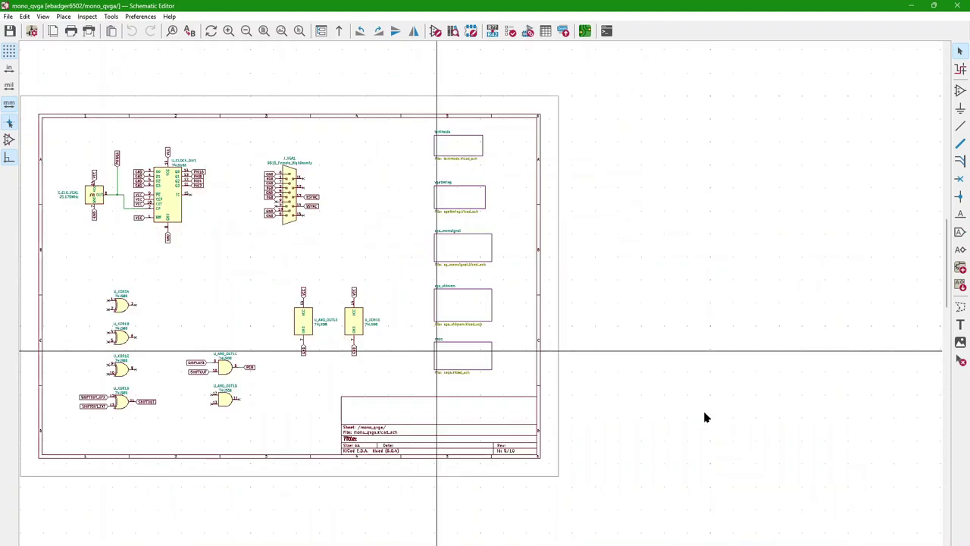
{"action": "double_click", "coordinate": [461, 147]}
{"action": "scroll", "coordinate": [478, 301], "scroll_direction": "up", "scroll_amount": 2}
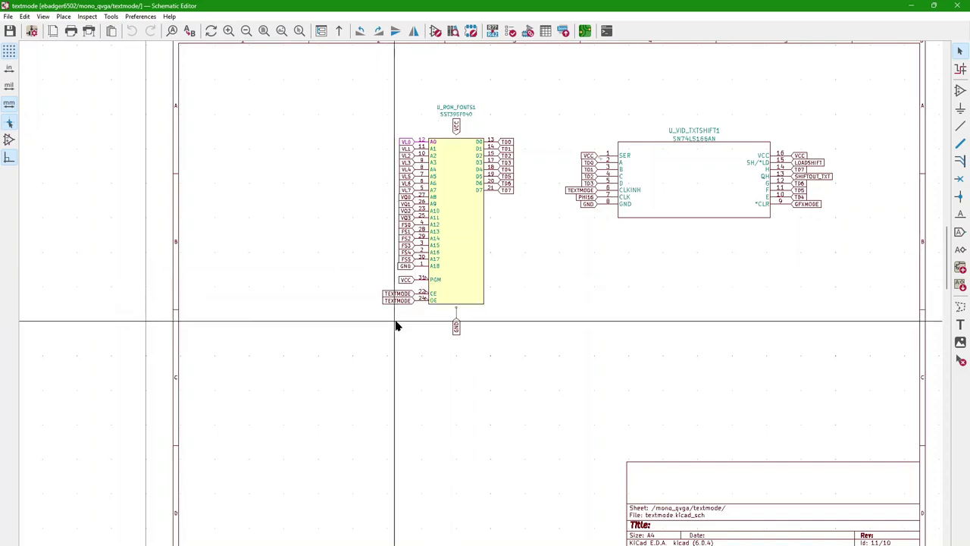
Step: Select the font ROM's TD0–TD7 and TEXTMODE labels, then return to mono_qvga
{"action": "left_click_drag", "start_coordinate": [493, 126], "coordinate": [529, 219]}
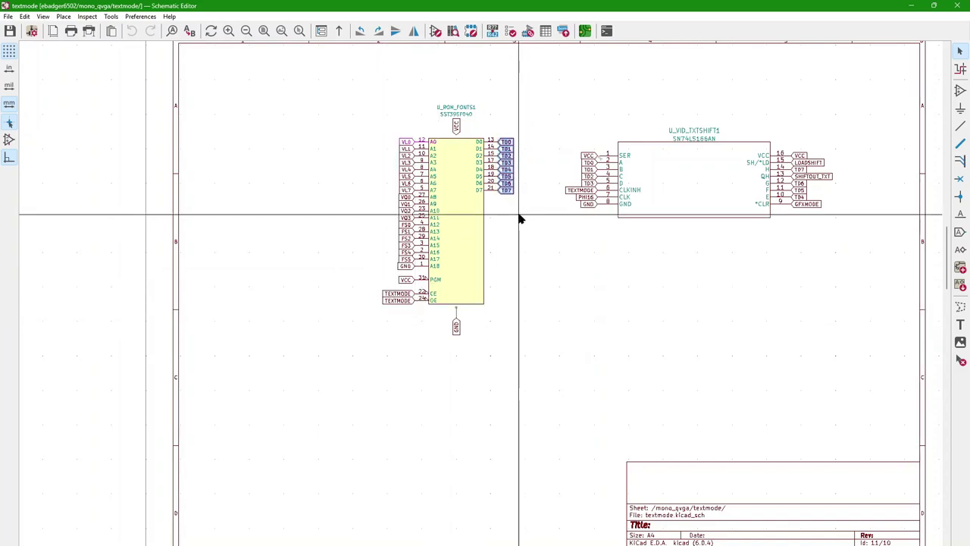
{"action": "left_click", "coordinate": [580, 190], "text": "shift"}
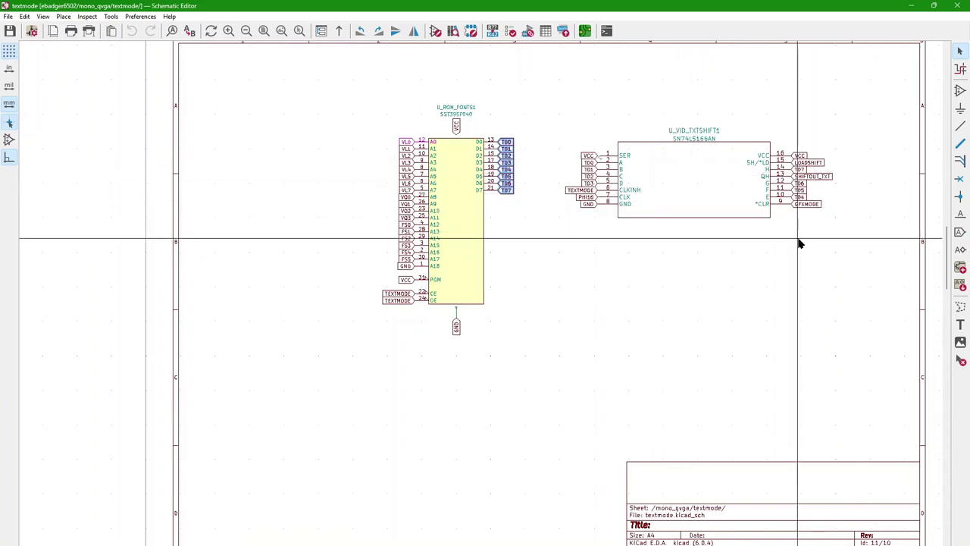
{"action": "left_click", "coordinate": [726, 244]}
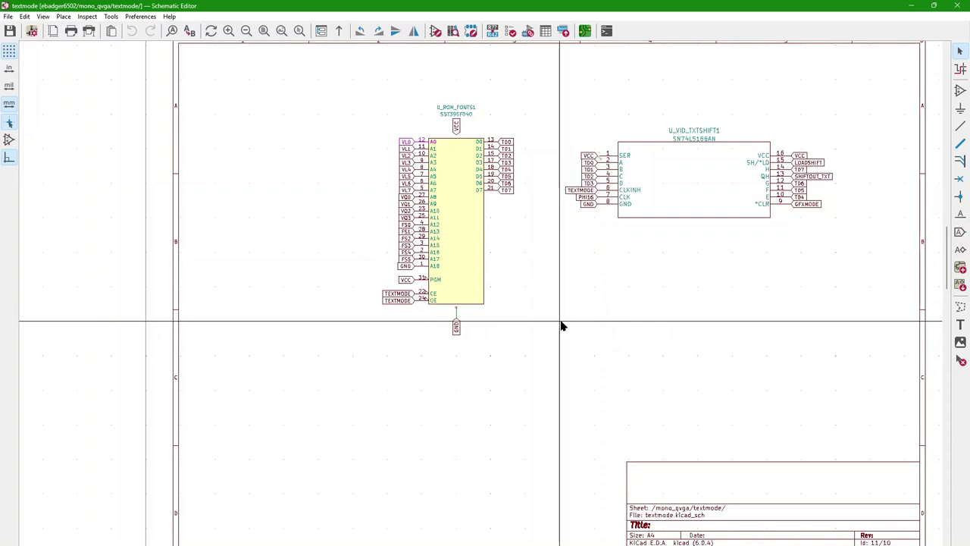
{"action": "key", "text": "alt+BackSpace"}
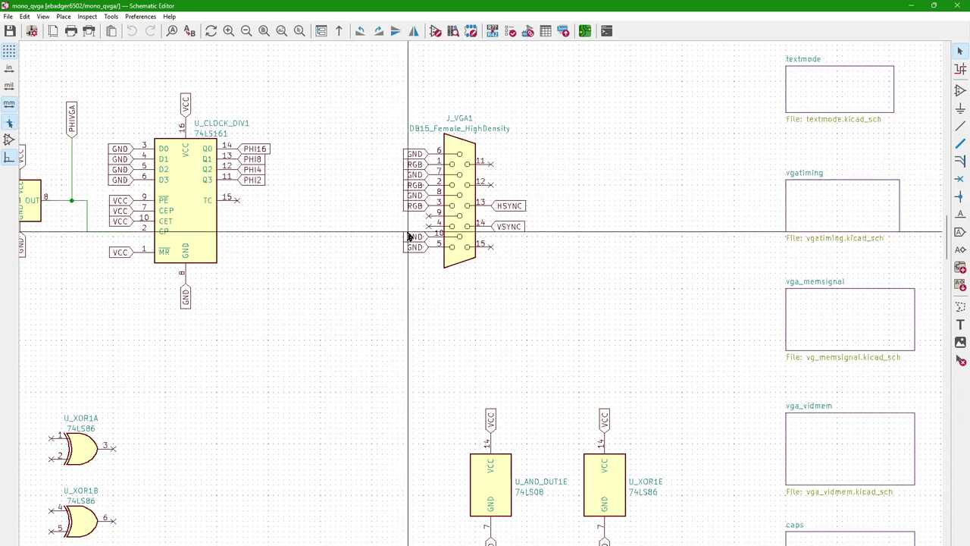
{"action": "scroll", "coordinate": [242, 422], "scroll_direction": "down", "scroll_amount": 2}
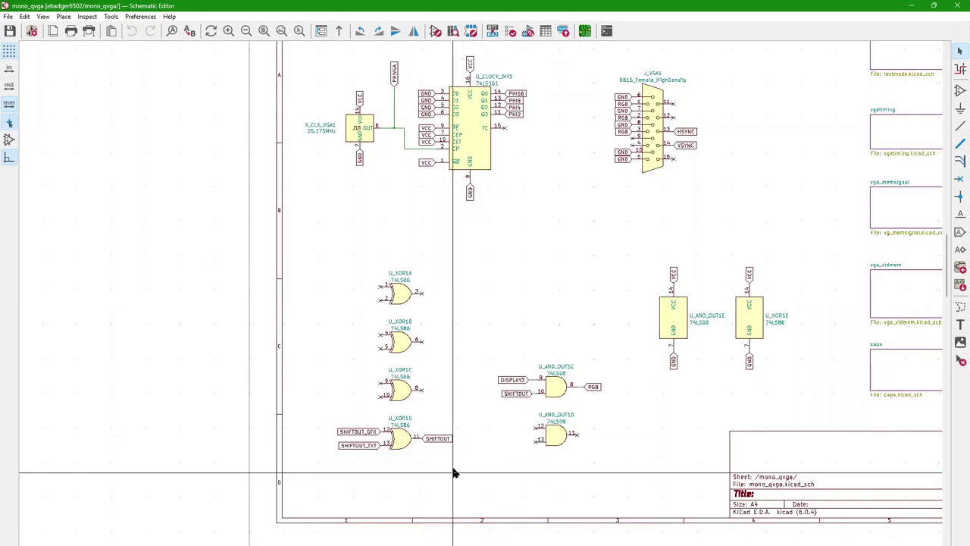
{"action": "left_click_drag", "start_coordinate": [549, 250], "coordinate": [380, 132]}
{"action": "scroll", "coordinate": [380, 133], "scroll_direction": "down", "scroll_amount": 2}
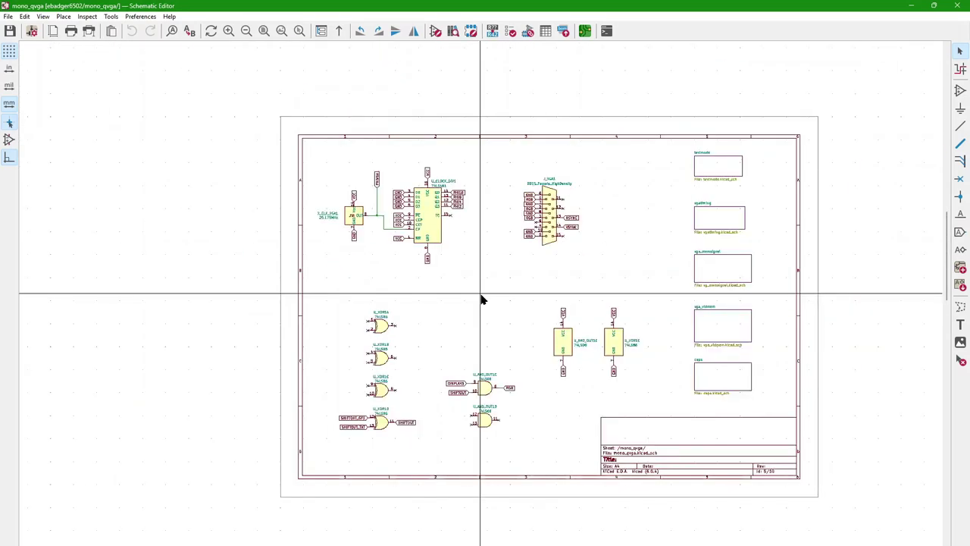
{"action": "scroll", "coordinate": [412, 418], "scroll_direction": "up", "scroll_amount": 3}
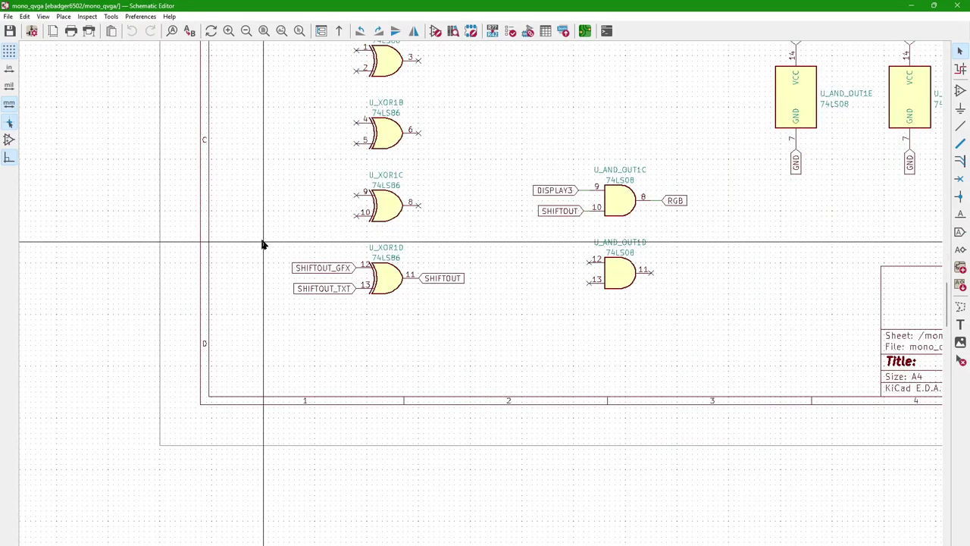
{"action": "left_click_drag", "start_coordinate": [263, 244], "coordinate": [493, 329]}
{"action": "left_click", "coordinate": [429, 346]}
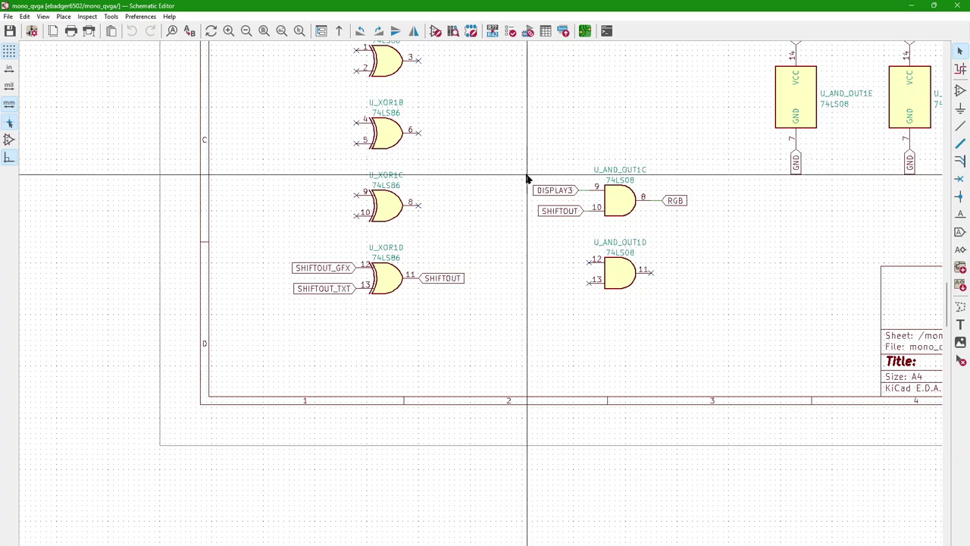
{"action": "left_click_drag", "start_coordinate": [509, 149], "coordinate": [754, 250]}
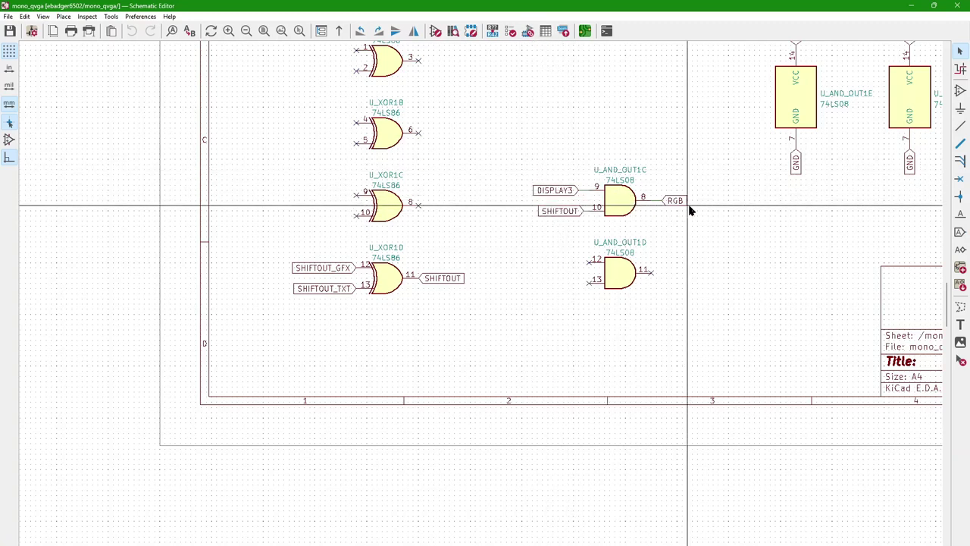
{"action": "scroll", "coordinate": [688, 205], "scroll_direction": "down", "scroll_amount": 5}
{"action": "scroll", "coordinate": [470, 195], "scroll_direction": "up", "scroll_amount": 3}
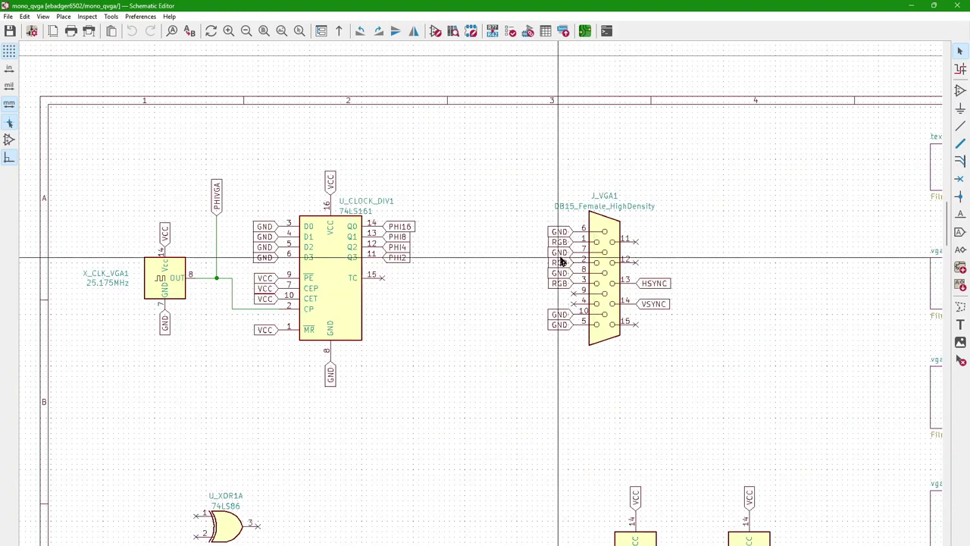
{"action": "scroll", "coordinate": [746, 452], "scroll_direction": "down", "scroll_amount": 1}
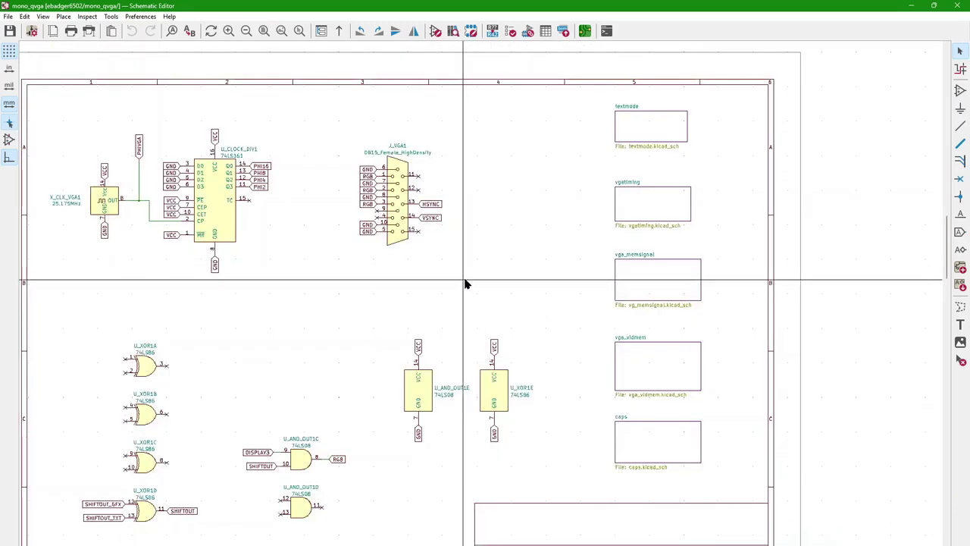
Step: Go up to the root sheet, open romdisk and zoom onto U_DECODER_1
{"action": "key", "text": "alt+BackSpace"}
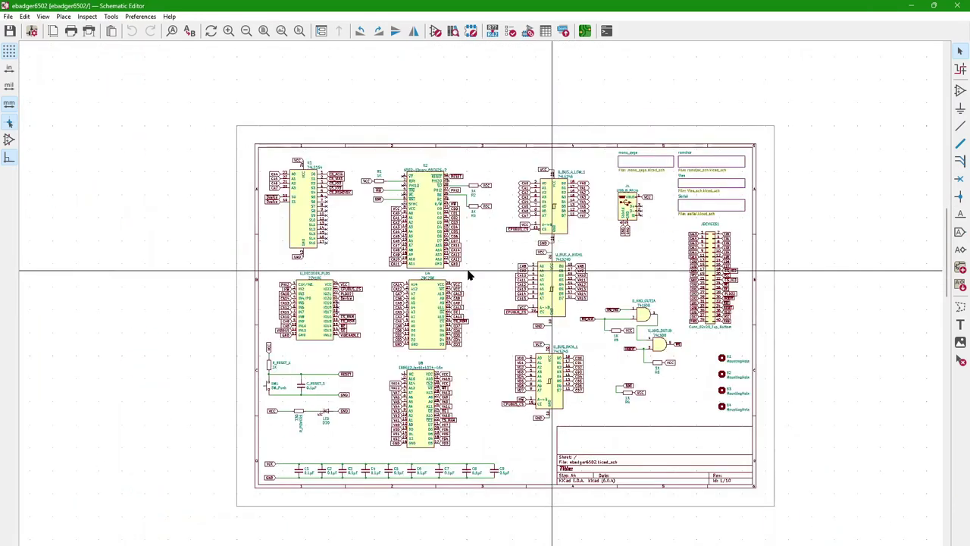
{"action": "scroll", "coordinate": [485, 289], "scroll_direction": "up", "scroll_amount": 3}
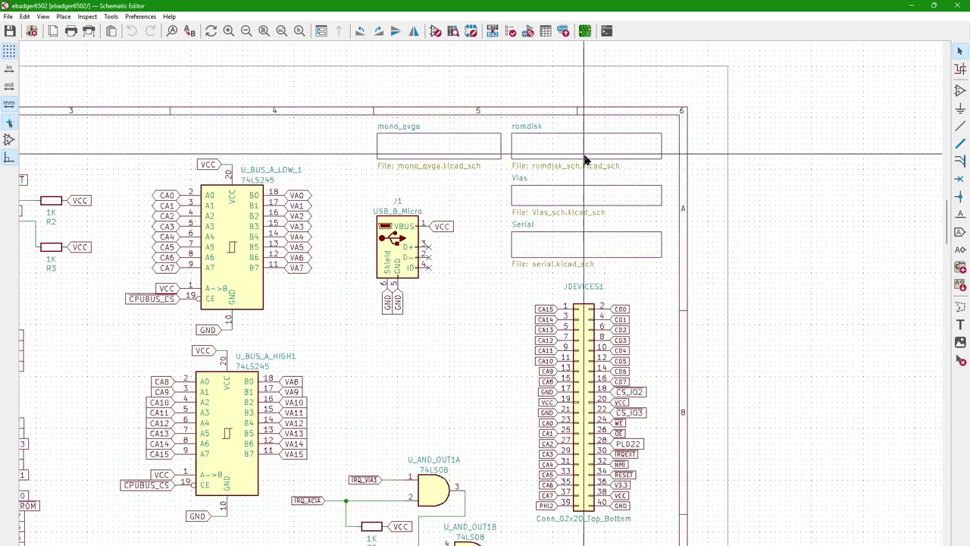
{"action": "left_click", "coordinate": [581, 151]}
{"action": "double_click", "coordinate": [580, 151]}
{"action": "scroll", "coordinate": [542, 296], "scroll_direction": "up", "scroll_amount": 3}
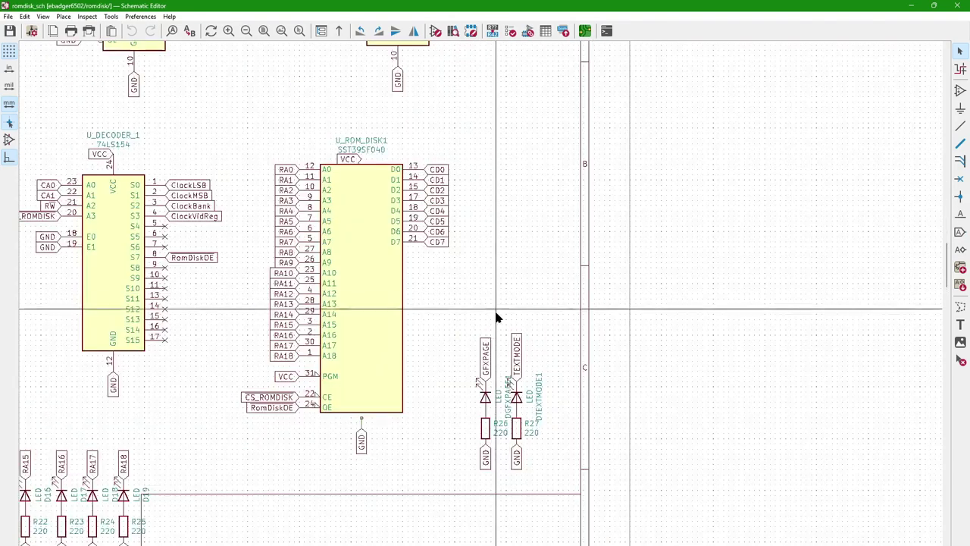
{"action": "scroll", "coordinate": [476, 300], "scroll_direction": "down", "scroll_amount": 1}
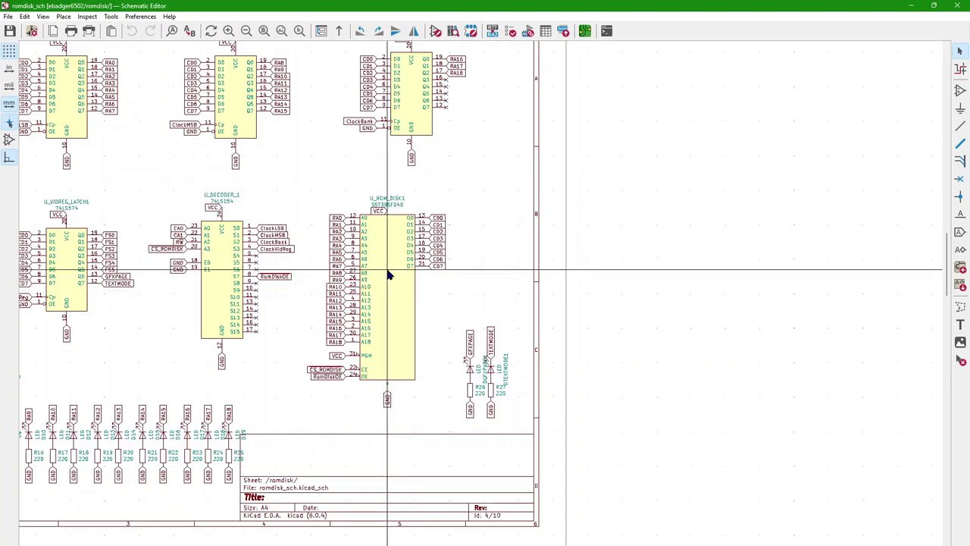
{"action": "scroll", "coordinate": [232, 271], "scroll_direction": "up", "scroll_amount": 2}
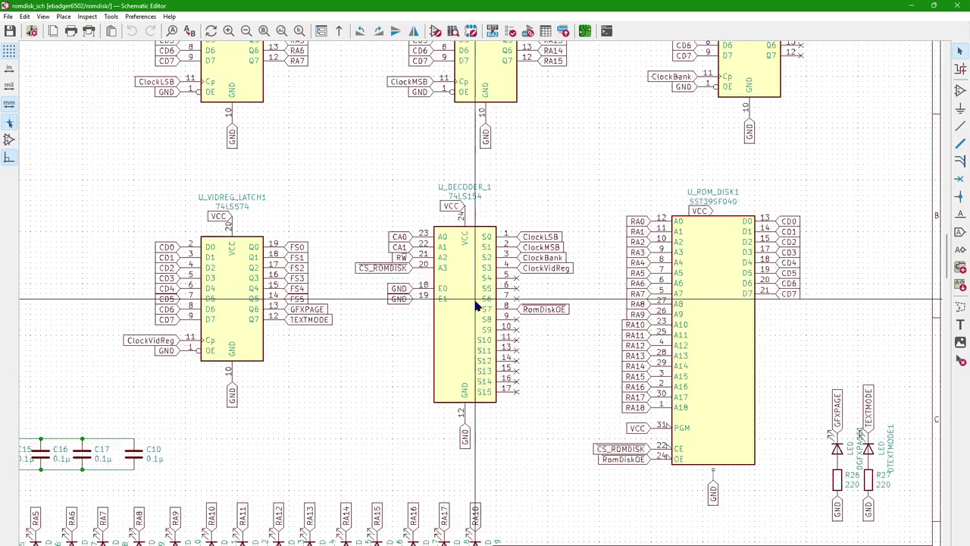
Step: Select the decoder's RomDiskOE, ClockMSB and ClockBank output labels
{"action": "left_click", "coordinate": [554, 316]}
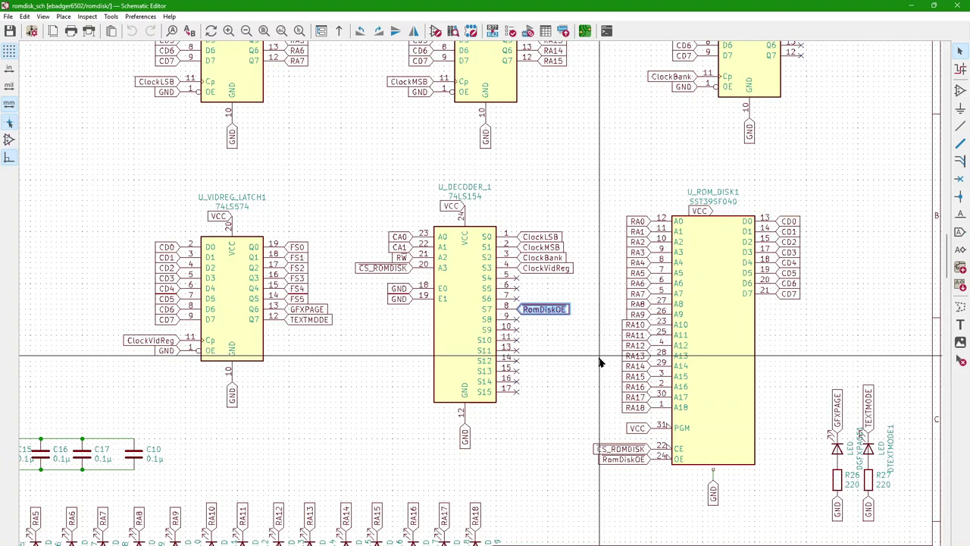
{"action": "left_click", "coordinate": [542, 248]}
{"action": "left_click", "coordinate": [543, 258]}
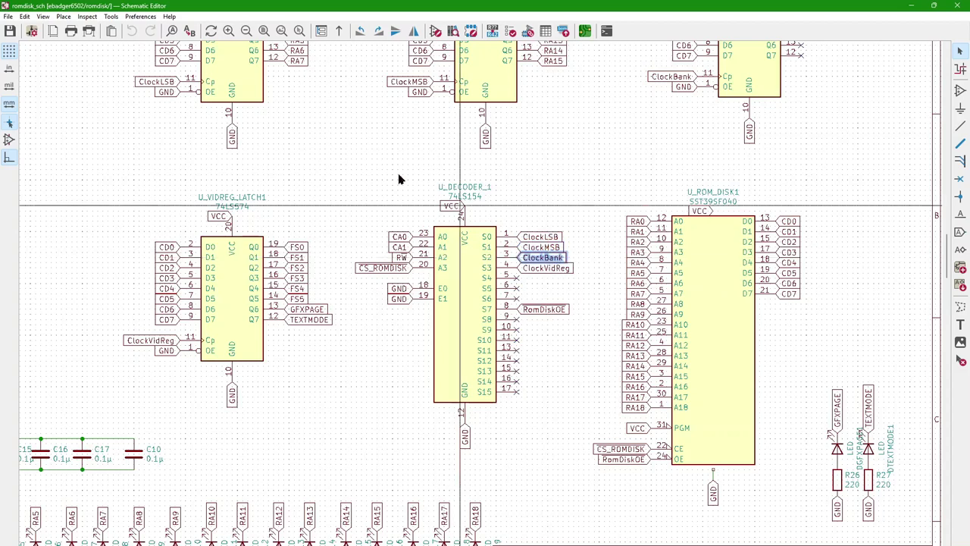
{"action": "scroll", "coordinate": [481, 299], "scroll_direction": "down", "scroll_amount": 3}
Step: Recentre the romdisk view near RomDiskOE to show the U_LSB_1, U_MSB_1 and U_BANK_1 latches
{"action": "scroll", "coordinate": [481, 299], "scroll_direction": "up", "scroll_amount": 2}
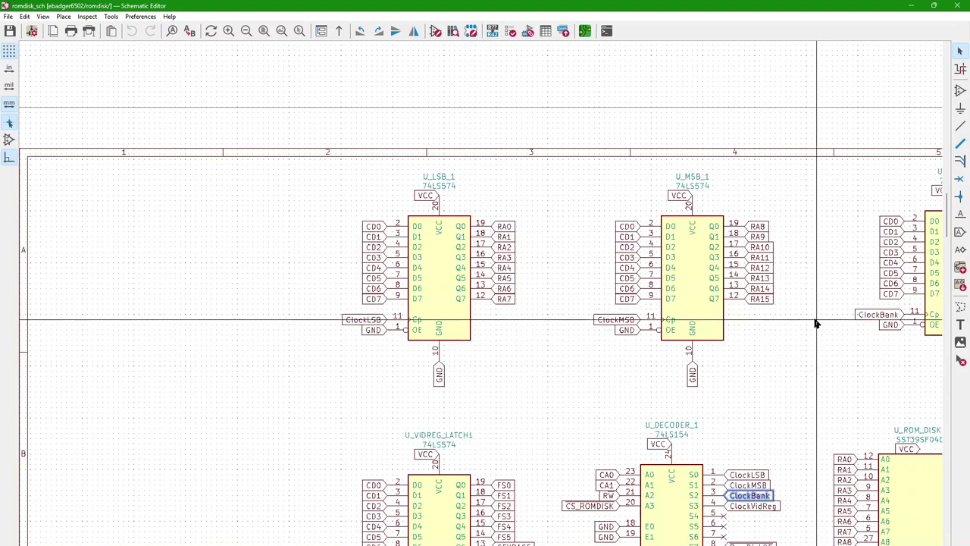
{"action": "key", "text": "F4"}
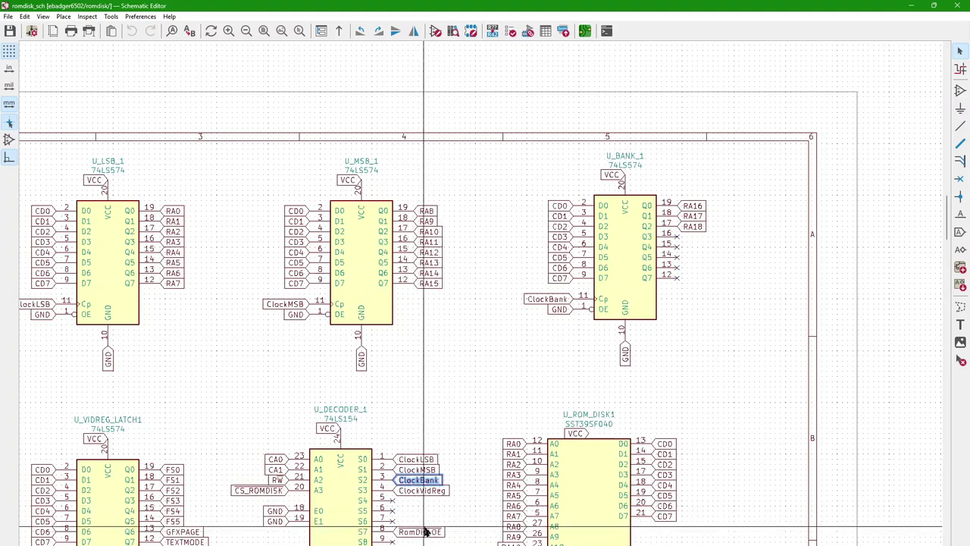
{"action": "key", "text": "F4"}
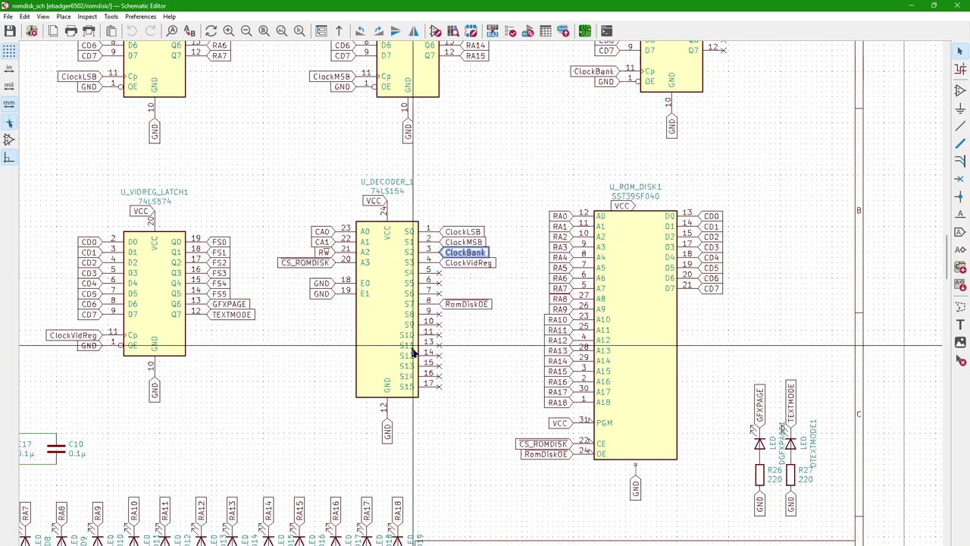
{"action": "scroll", "coordinate": [455, 159], "scroll_direction": "down", "scroll_amount": 2}
{"action": "scroll", "coordinate": [481, 282], "scroll_direction": "up", "scroll_amount": 2}
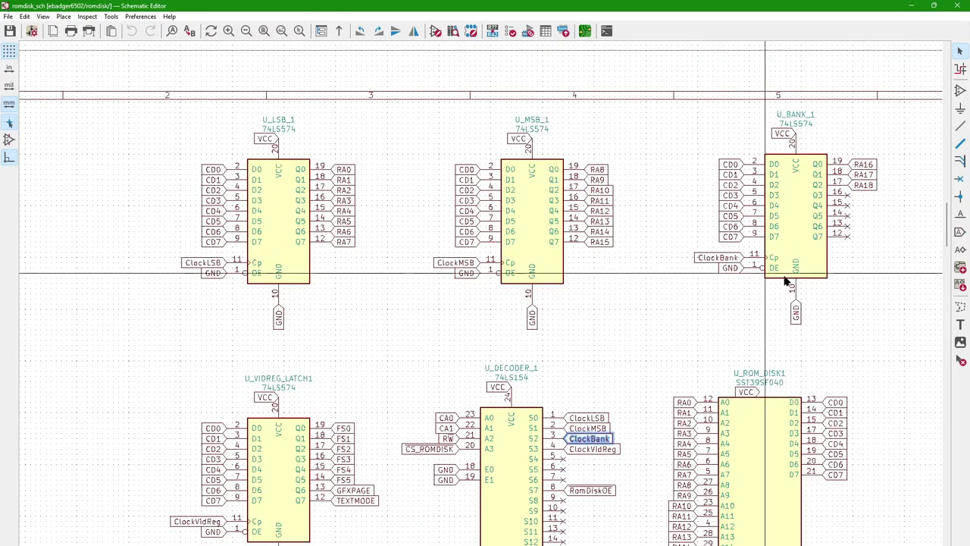
{"action": "scroll", "coordinate": [329, 498], "scroll_direction": "up", "scroll_amount": 2}
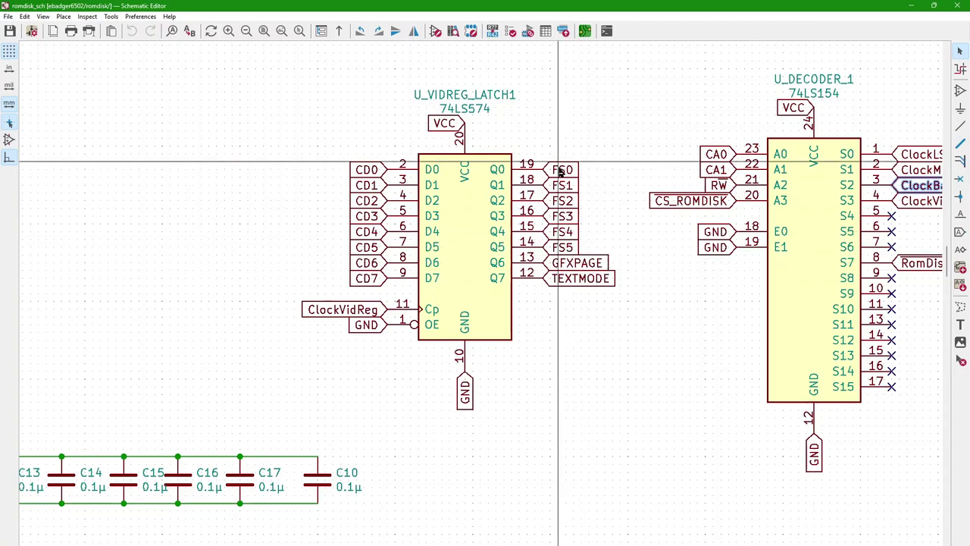
{"action": "left_click_drag", "start_coordinate": [550, 131], "coordinate": [636, 312]}
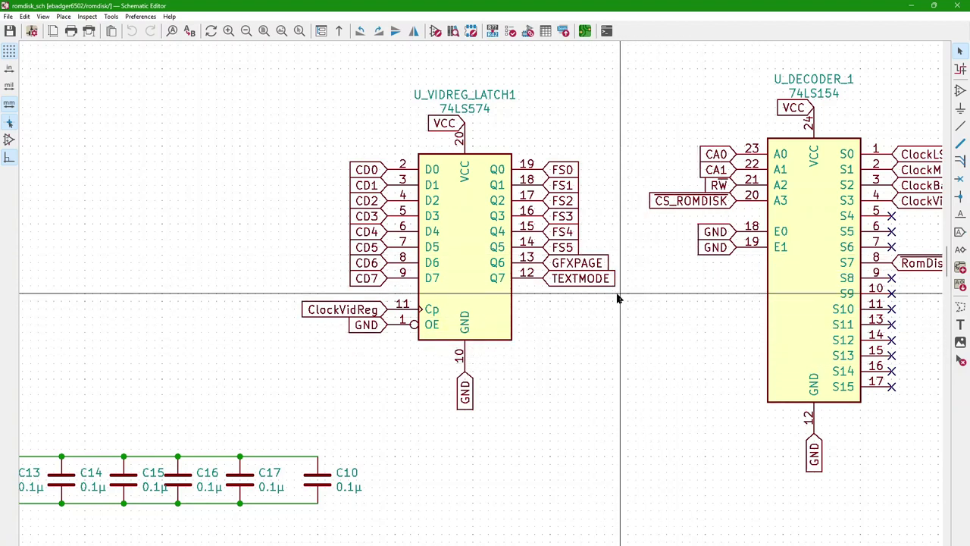
{"action": "left_click_drag", "start_coordinate": [631, 304], "coordinate": [536, 116]}
{"action": "left_click", "coordinate": [626, 338]}
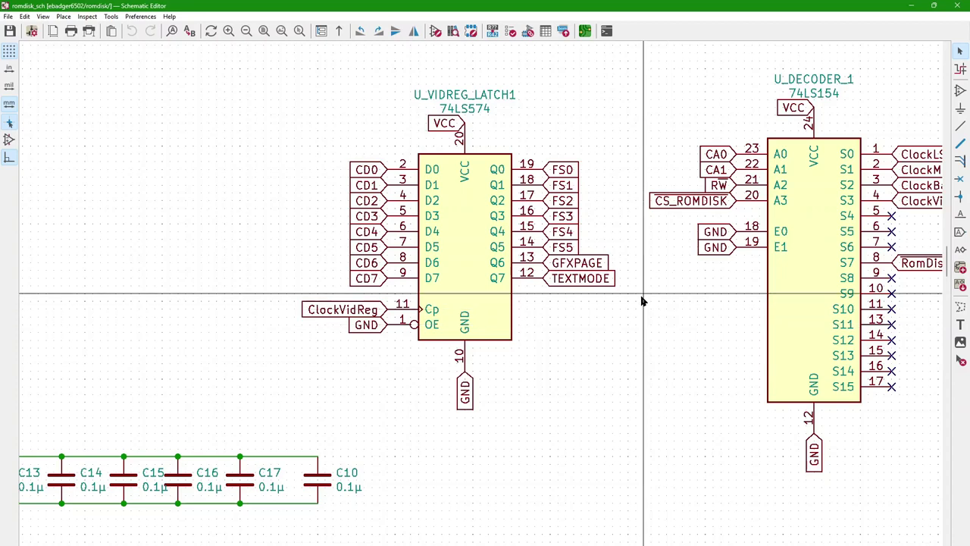
{"action": "scroll", "coordinate": [642, 301], "scroll_direction": "down", "scroll_amount": 4}
{"action": "scroll", "coordinate": [511, 167], "scroll_direction": "up", "scroll_amount": 2}
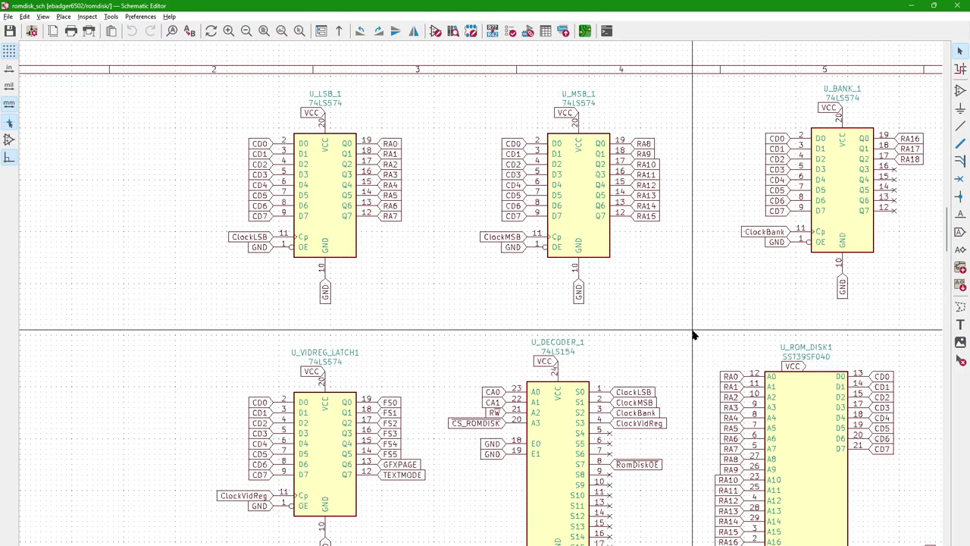
{"action": "scroll", "coordinate": [693, 334], "scroll_direction": "down", "scroll_amount": 4}
Step: Go up to the root sheet, enter the Vias sheet, and zoom in on the SD socket and 65C22S VIA
{"action": "key", "text": "alt+BackSpace"}
{"action": "scroll", "coordinate": [455, 303], "scroll_direction": "up", "scroll_amount": 2}
{"action": "double_click", "coordinate": [424, 304]}
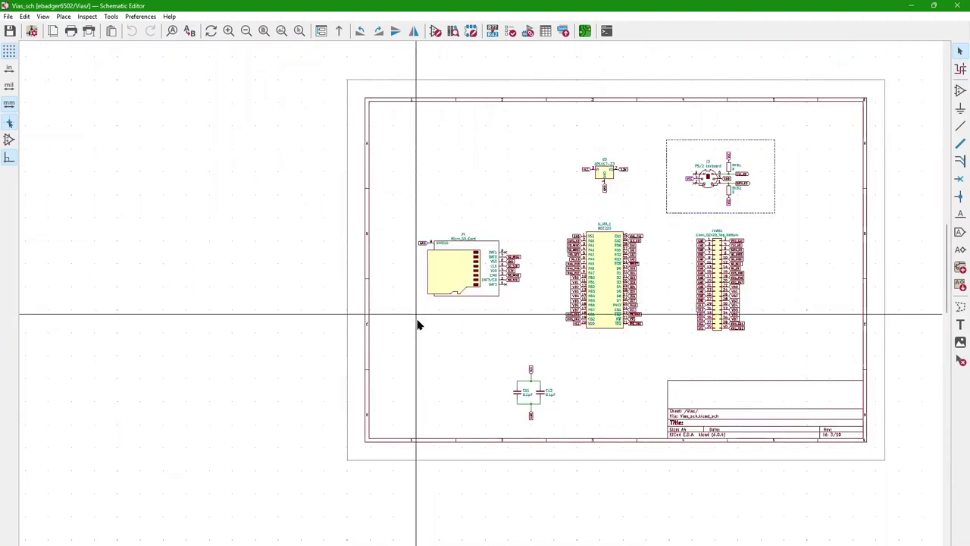
{"action": "scroll", "coordinate": [478, 303], "scroll_direction": "up", "scroll_amount": 2}
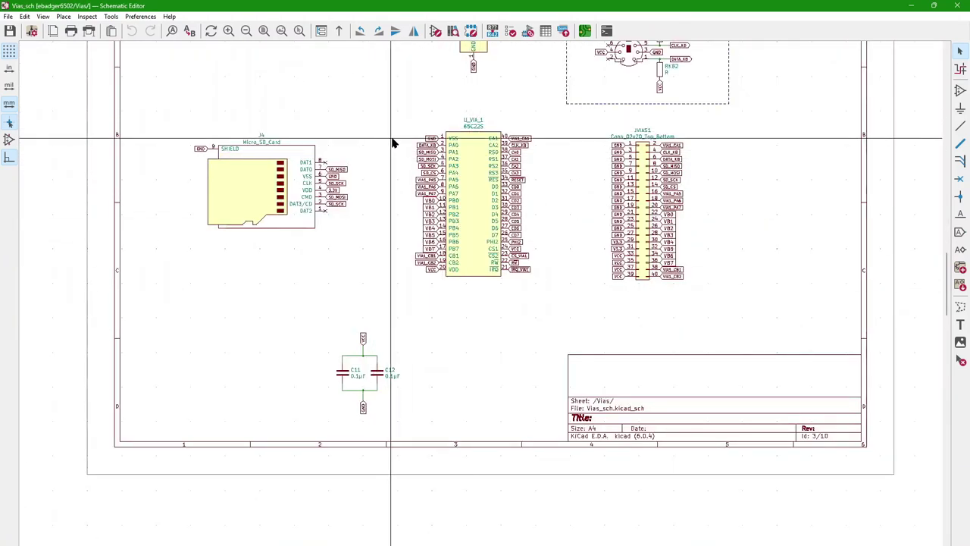
{"action": "scroll", "coordinate": [392, 143], "scroll_direction": "up", "scroll_amount": 2}
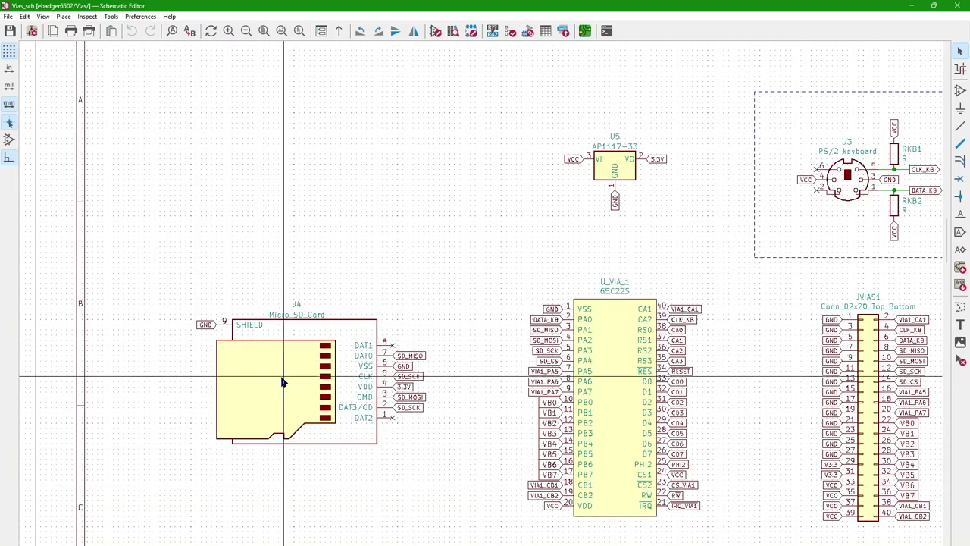
{"action": "left_click", "coordinate": [409, 412]}
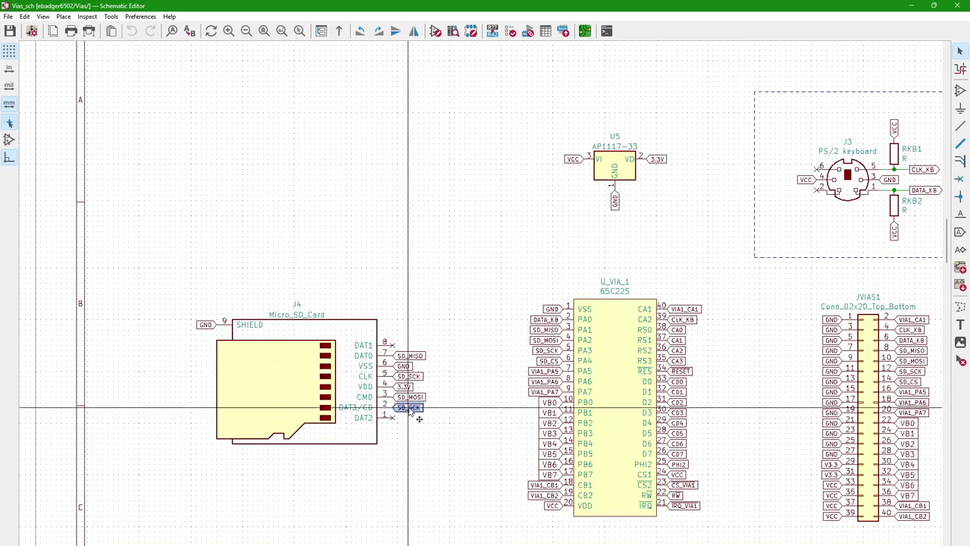
{"action": "left_click", "coordinate": [550, 362]}
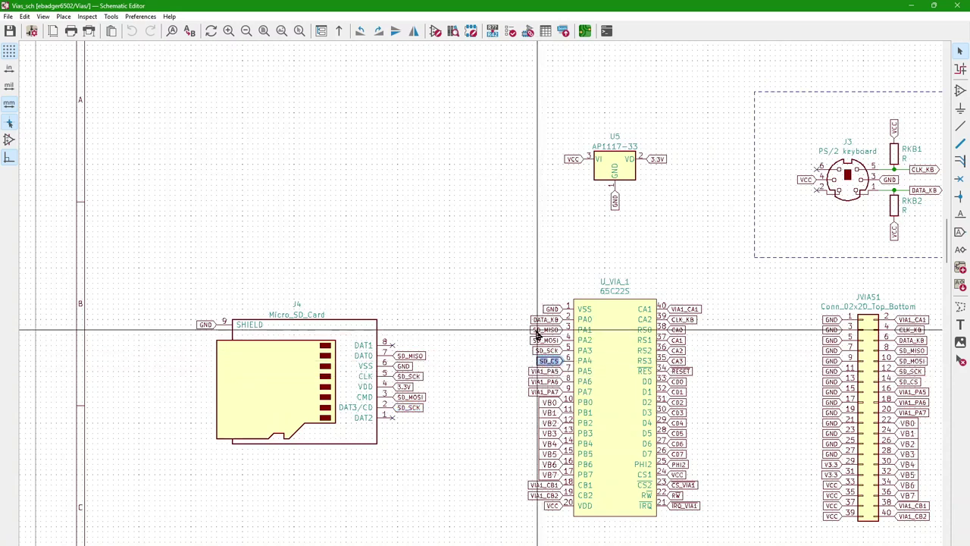
{"action": "left_click", "coordinate": [546, 330]}
{"action": "left_click", "coordinate": [547, 351]}
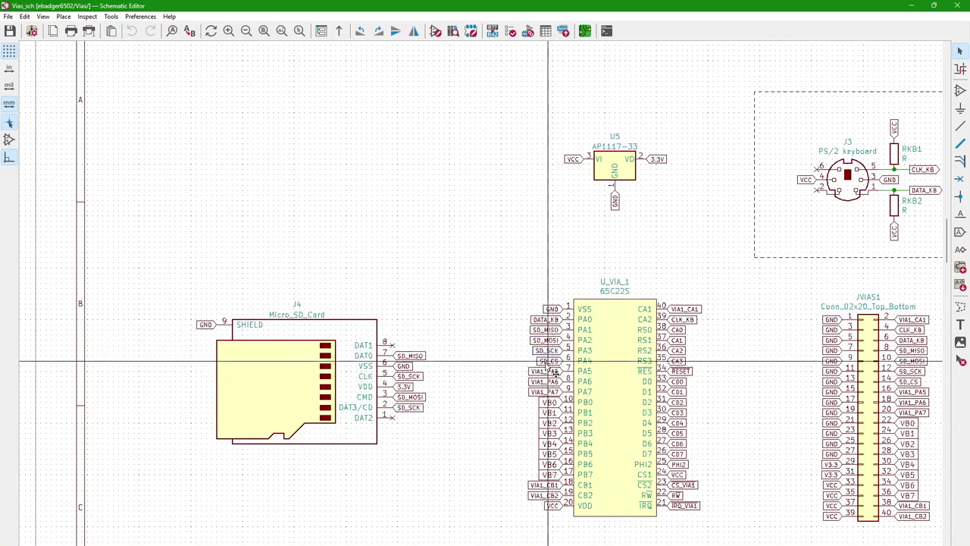
{"action": "left_click", "coordinate": [548, 361]}
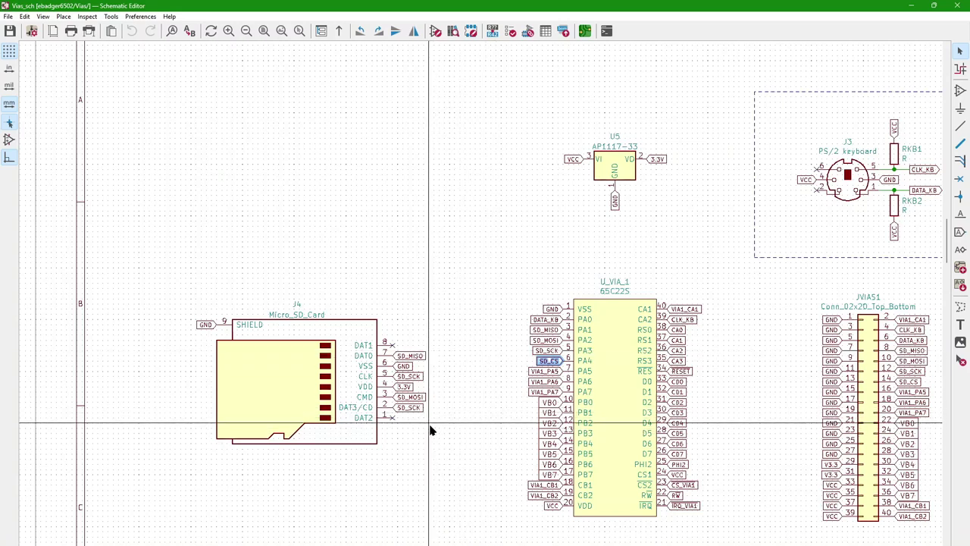
{"action": "left_click", "coordinate": [459, 444]}
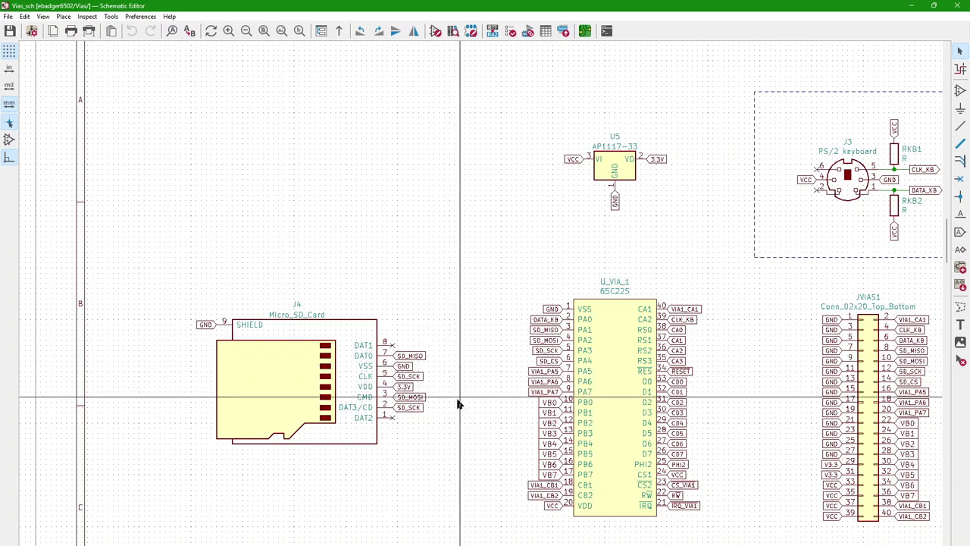
{"action": "left_click", "coordinate": [420, 398]}
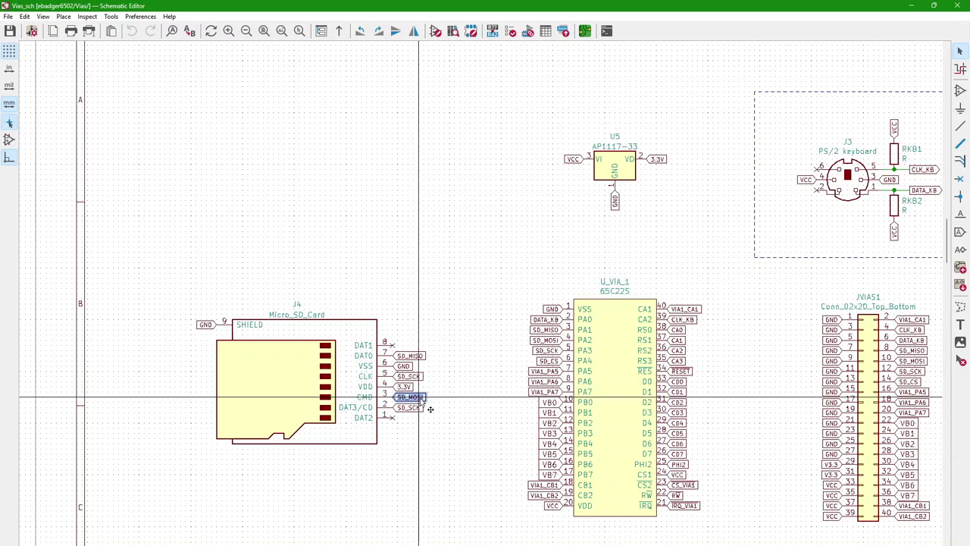
{"action": "left_click", "coordinate": [420, 377]}
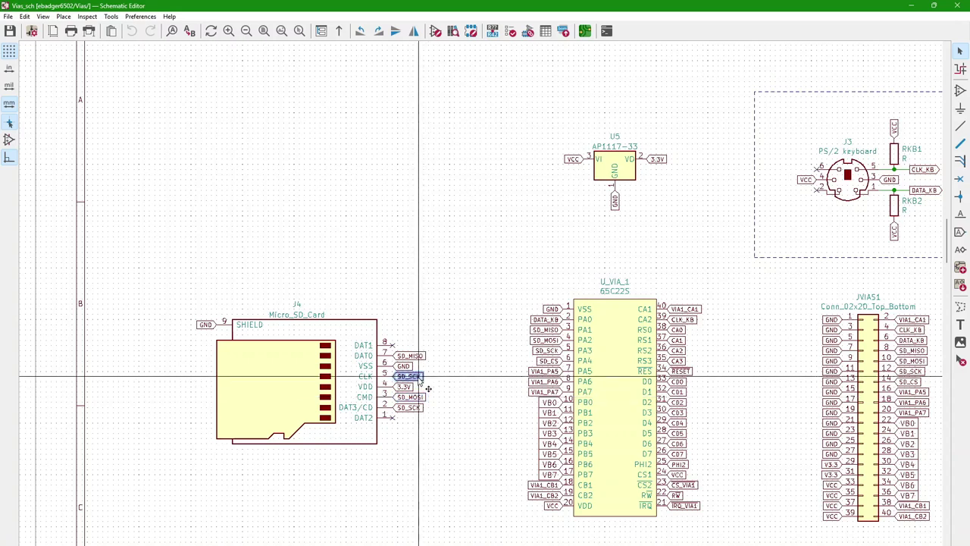
{"action": "left_click", "coordinate": [409, 408]}
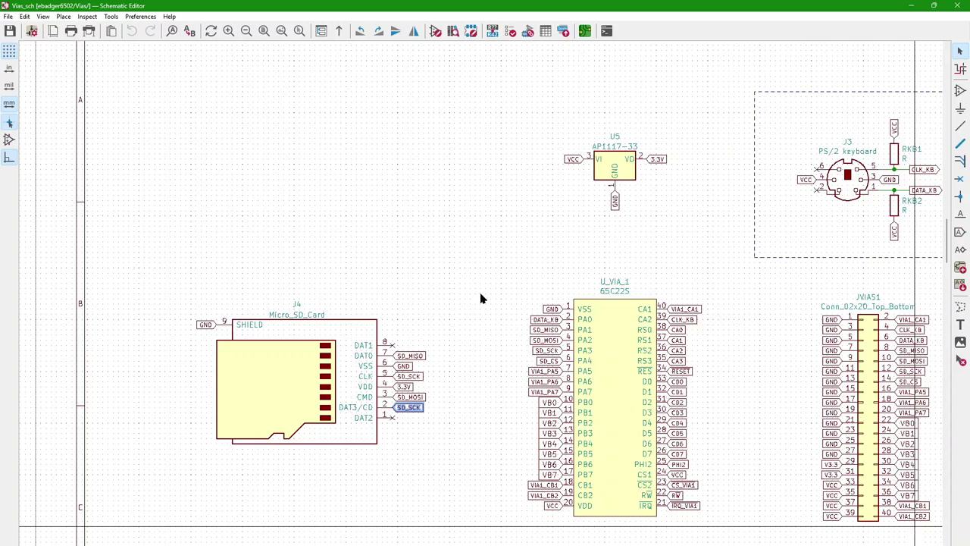
{"action": "scroll", "coordinate": [453, 274], "scroll_direction": "down", "scroll_amount": 2}
Step: Zoom in on the JVIAS1 connector, then zoom back out toward the ebadger6502 root sheet
{"action": "scroll", "coordinate": [454, 274], "scroll_direction": "up", "scroll_amount": 4}
{"action": "scroll", "coordinate": [489, 309], "scroll_direction": "down", "scroll_amount": 2}
{"action": "scroll", "coordinate": [473, 282], "scroll_direction": "up", "scroll_amount": 2}
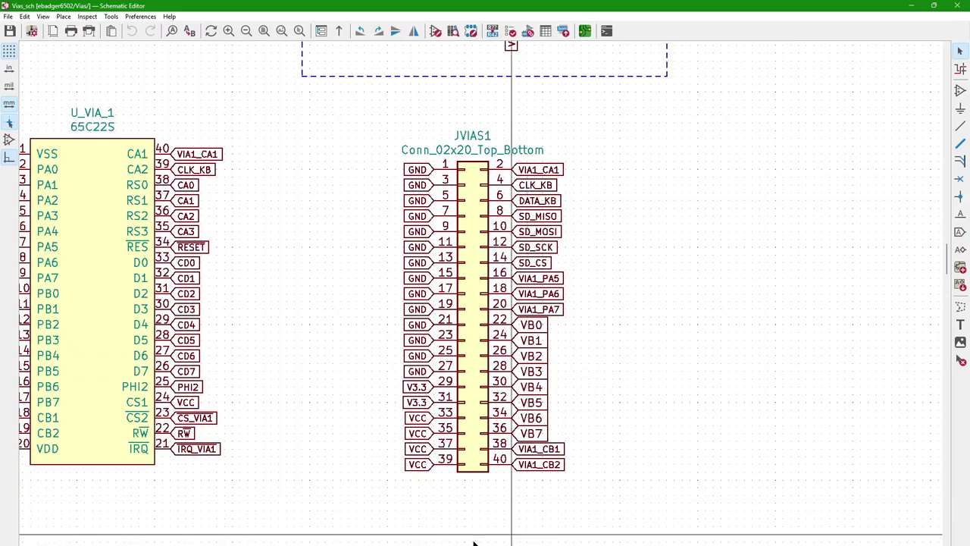
{"action": "scroll", "coordinate": [392, 275], "scroll_direction": "down", "scroll_amount": 5}
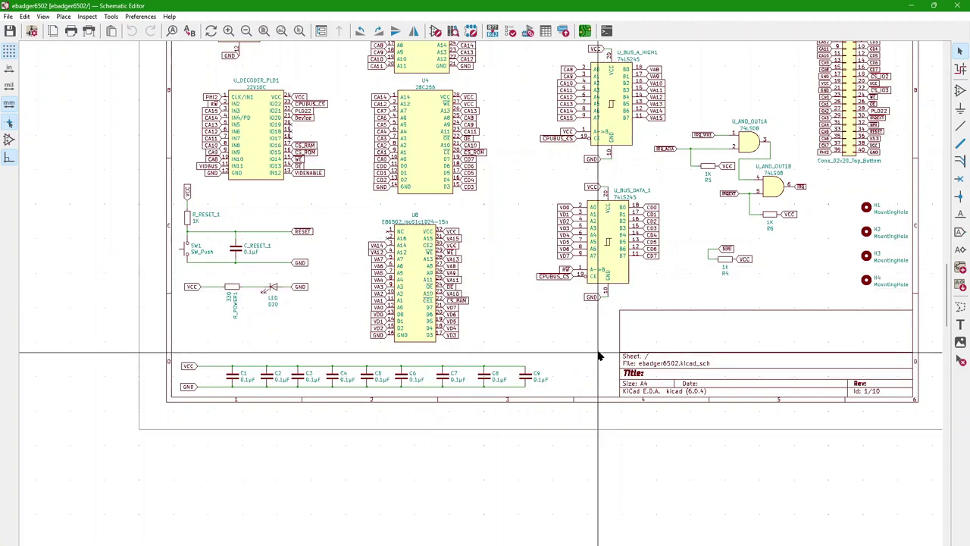
Step: Switch to DECODER.PLD in VS Code and highlight the RAM 48KB and Devices memory-map lines
{"action": "key", "text": "alt+Tab"}
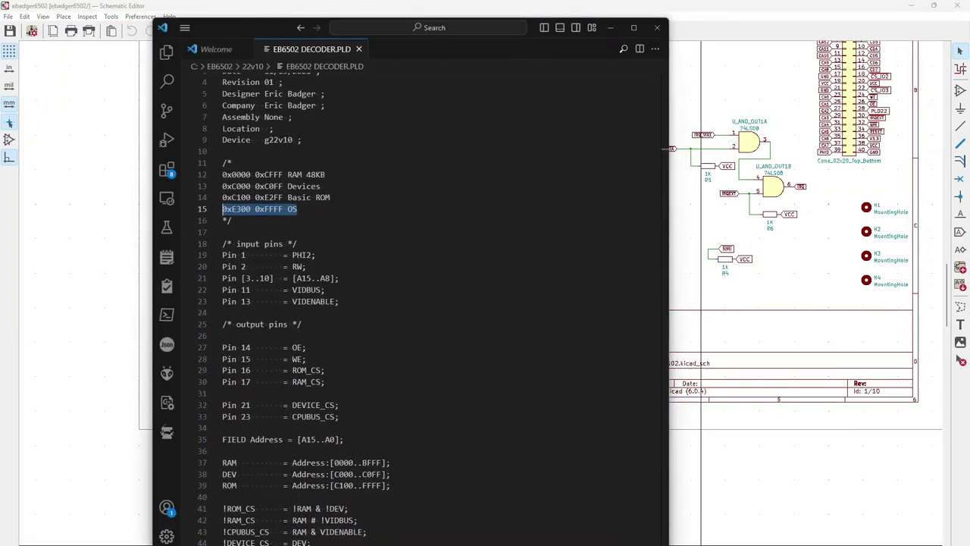
{"action": "left_click", "coordinate": [307, 229]}
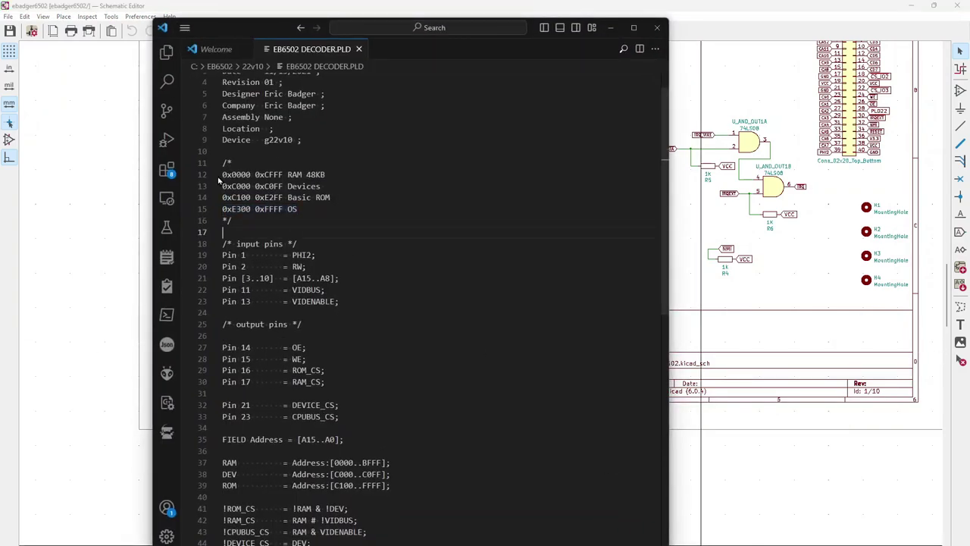
{"action": "left_click_drag", "start_coordinate": [222, 174], "coordinate": [373, 174]}
{"action": "left_click", "coordinate": [348, 187]}
{"action": "left_click_drag", "start_coordinate": [224, 185], "coordinate": [354, 182]}
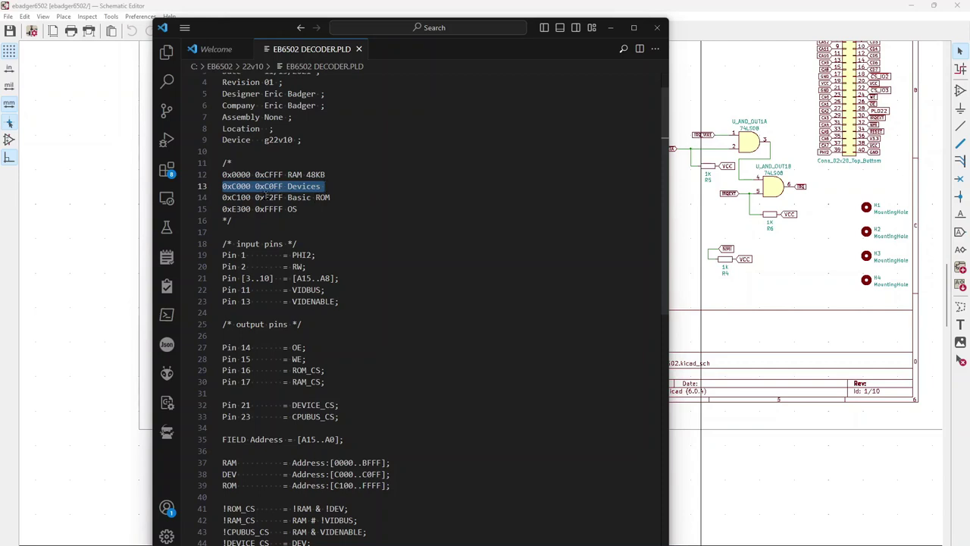
Step: Highlight the Basic ROM and OS address-range lines of the memory map together
{"action": "left_click", "coordinate": [223, 185]}
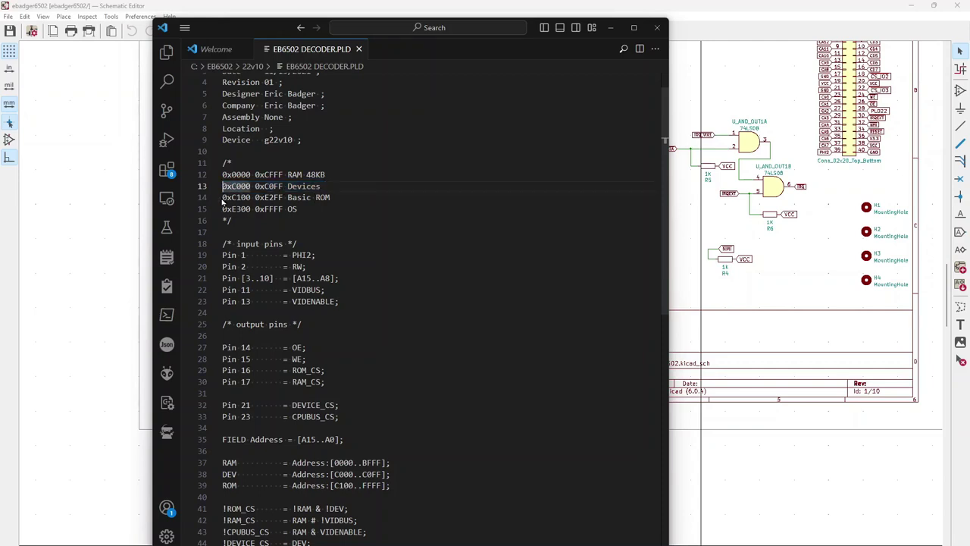
{"action": "left_click_drag", "start_coordinate": [222, 197], "coordinate": [355, 196]}
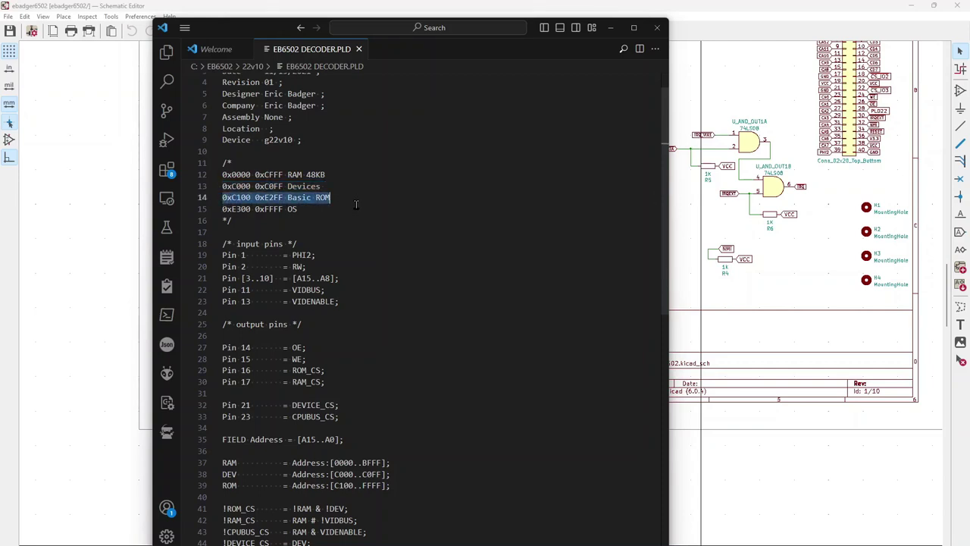
{"action": "key", "text": "shift+Down"}
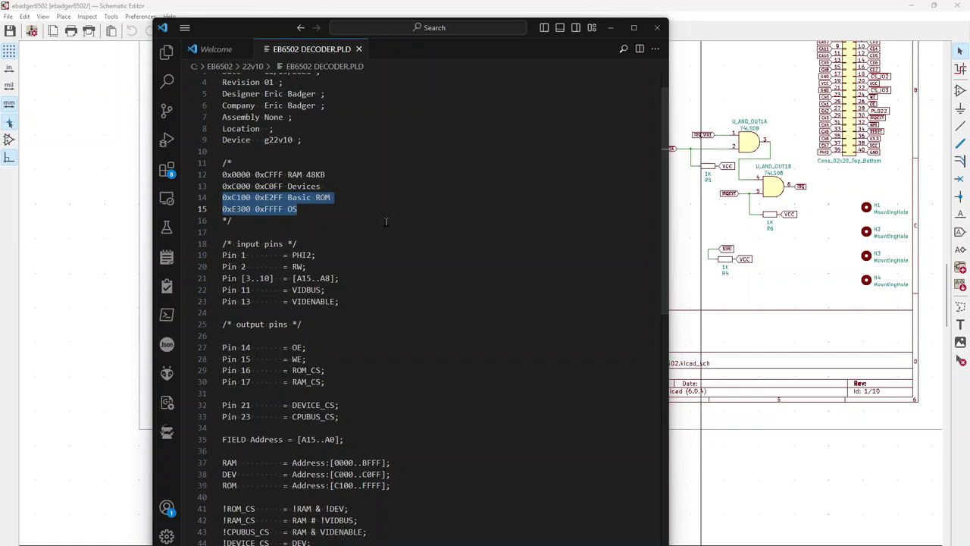
{"action": "left_click", "coordinate": [356, 203]}
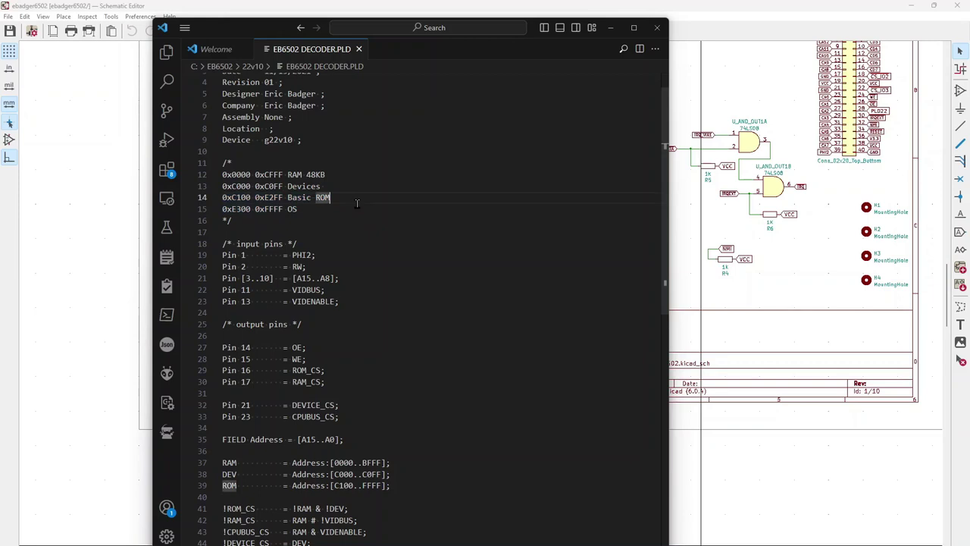
{"action": "left_click_drag", "start_coordinate": [343, 207], "coordinate": [206, 198]}
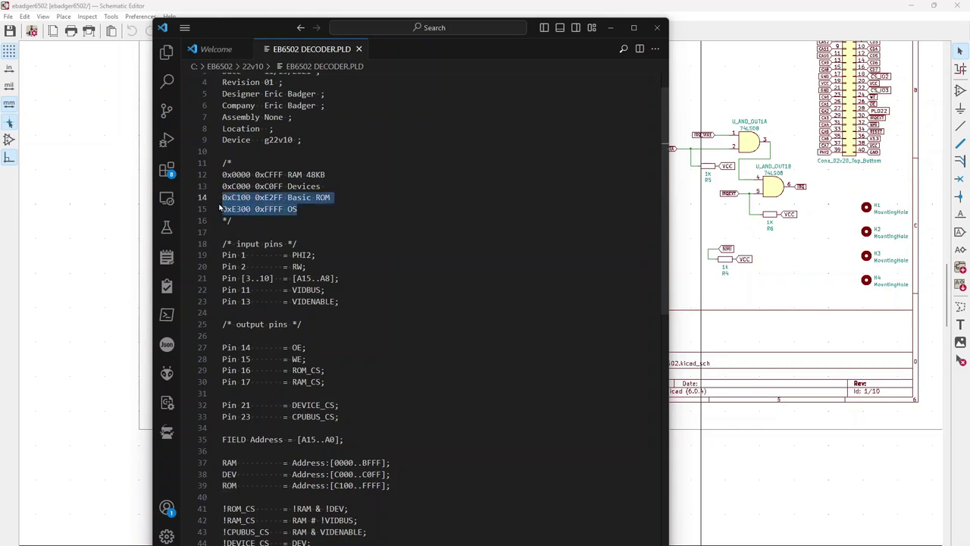
{"action": "left_click", "coordinate": [366, 213]}
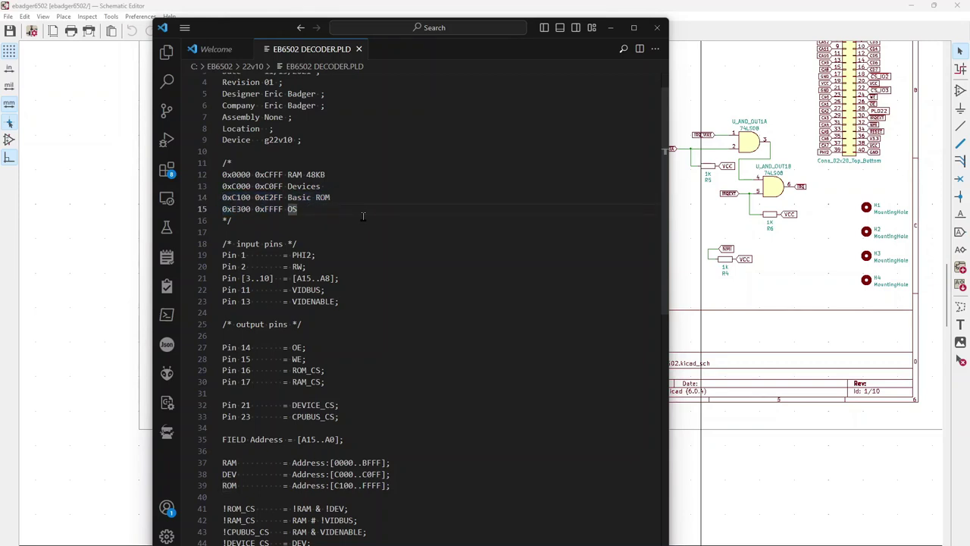